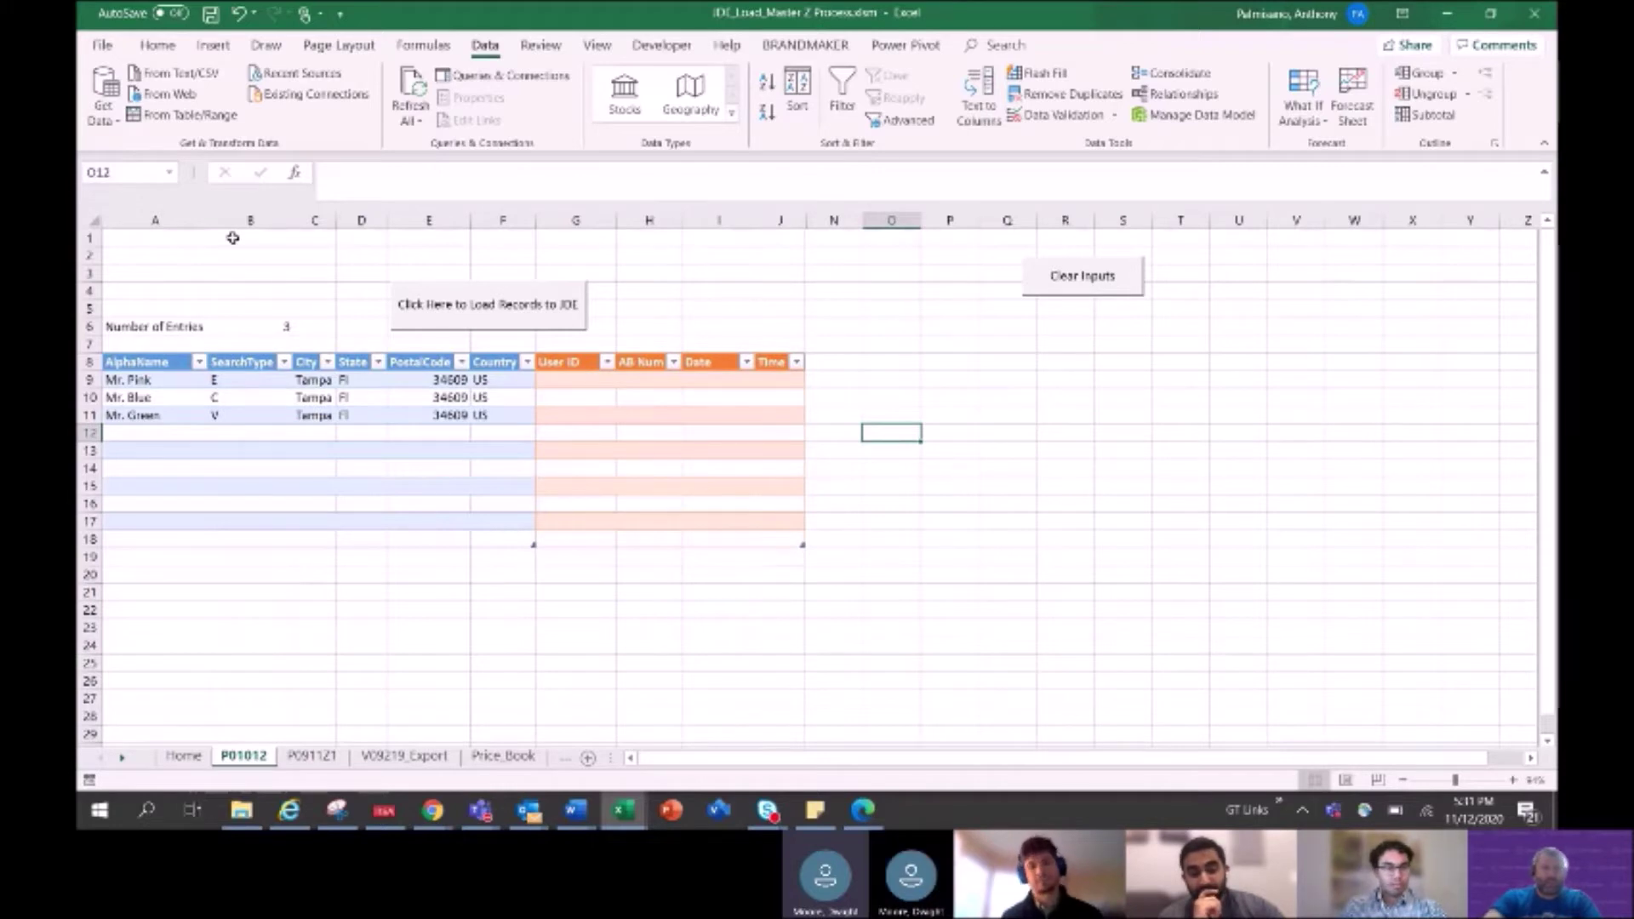
# - Start a fourth record in row 12 of the P01012 sheet by entering a contact's name under AlphaName
pyautogui.click(121, 431)
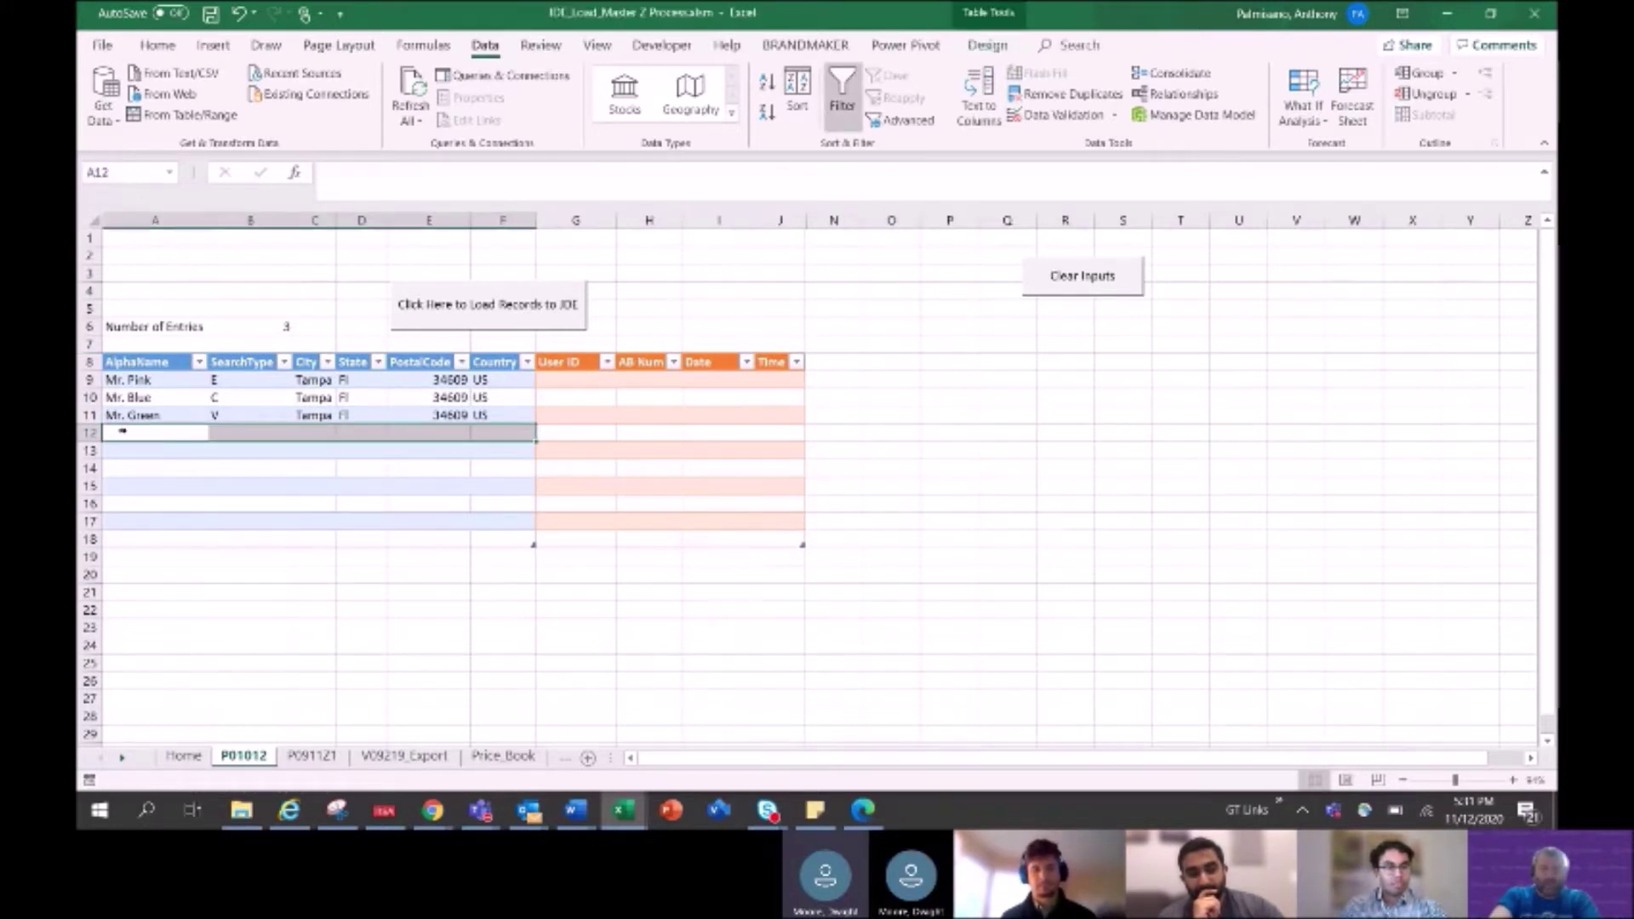
pyautogui.click(124, 431)
pyautogui.write('<')
pyautogui.press('BackSpace')
pyautogui.write('Mr. Blue')
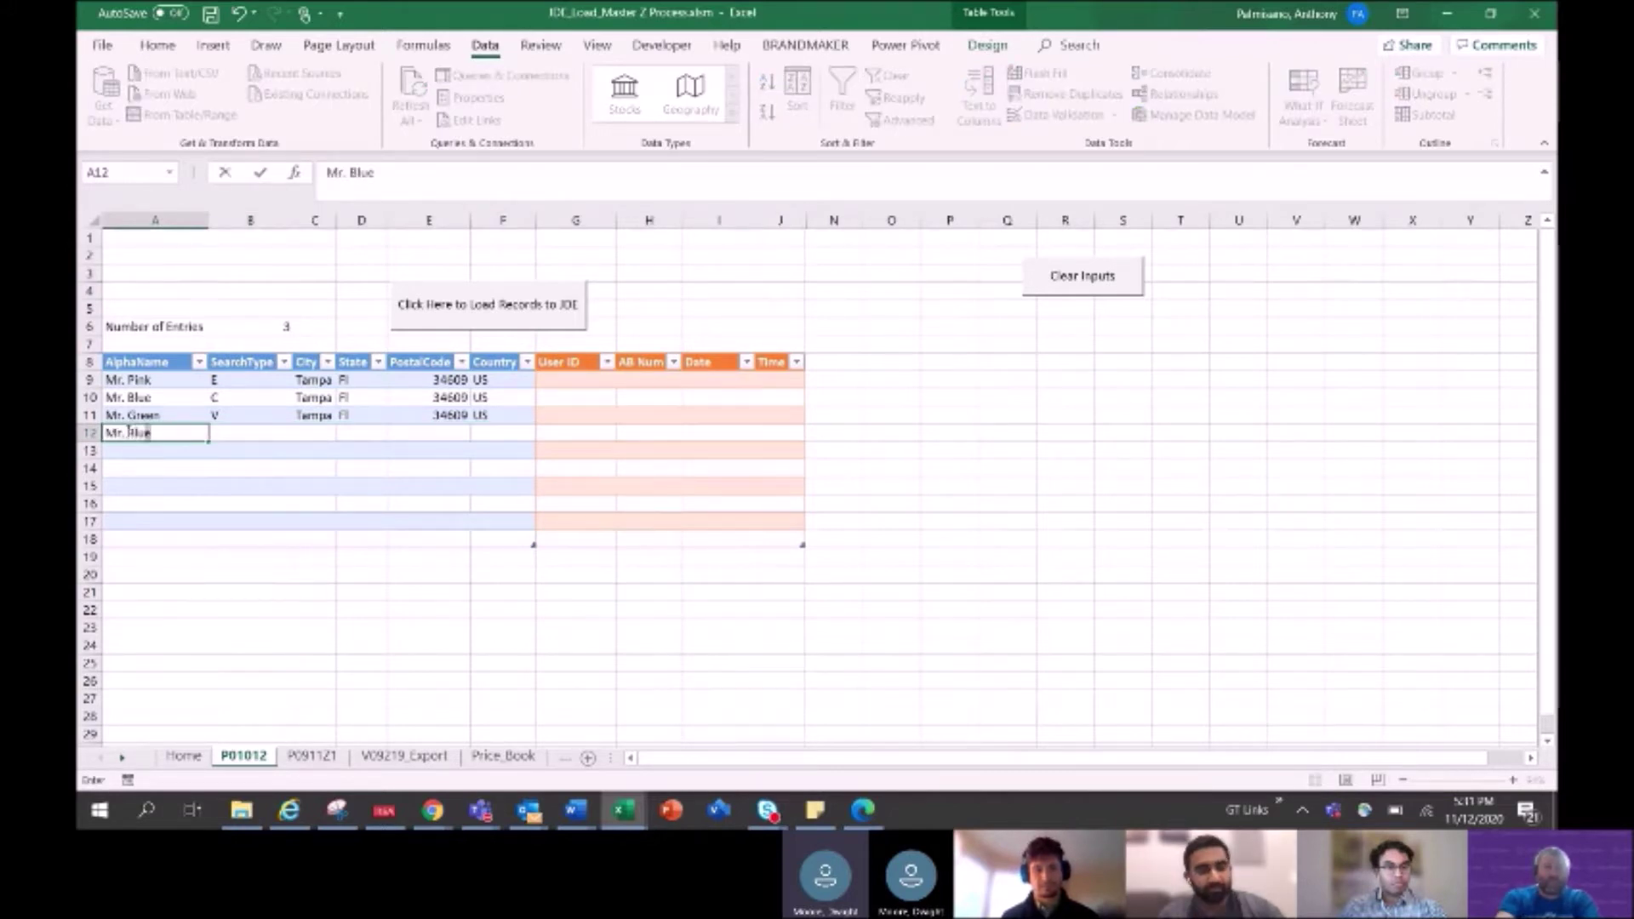
pyautogui.press('Return')
pyautogui.press('Return')
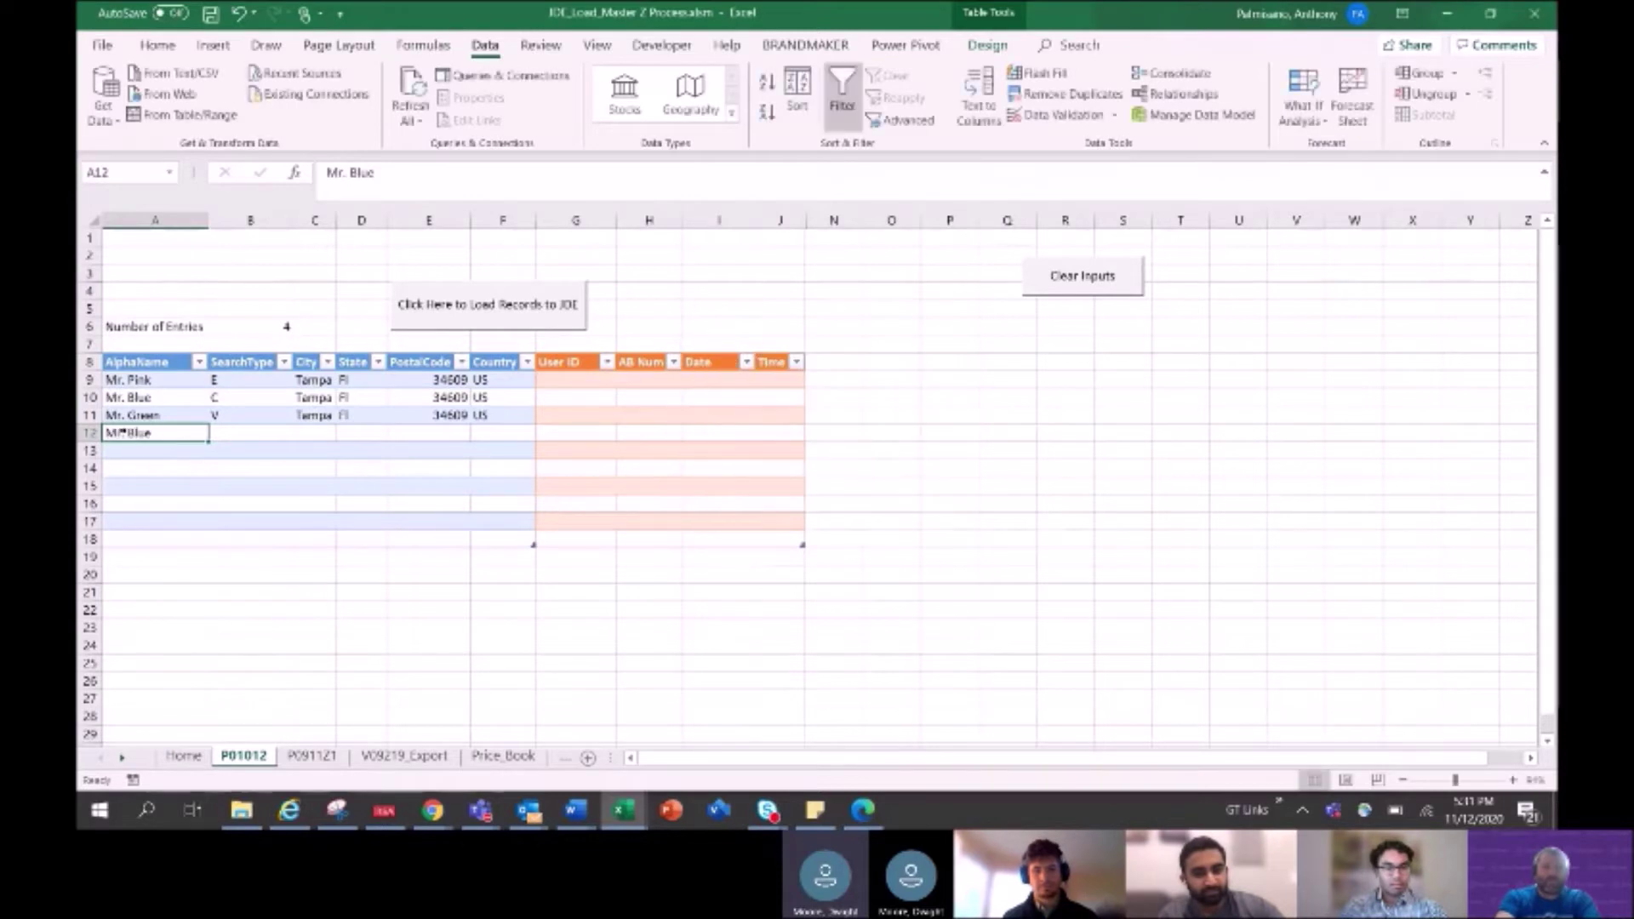
# - Change the surname in row 12 to one not used by the other records and set its SearchType to E
pyautogui.write('E')
pyautogui.click(122, 432)
pyautogui.press('BackSpace')
pyautogui.press('BackSpace')
pyautogui.press('BackSpace')
pyautogui.press('BackSpace')
pyautogui.write('Yellow')
pyautogui.press('Return')
pyautogui.press('Tab')
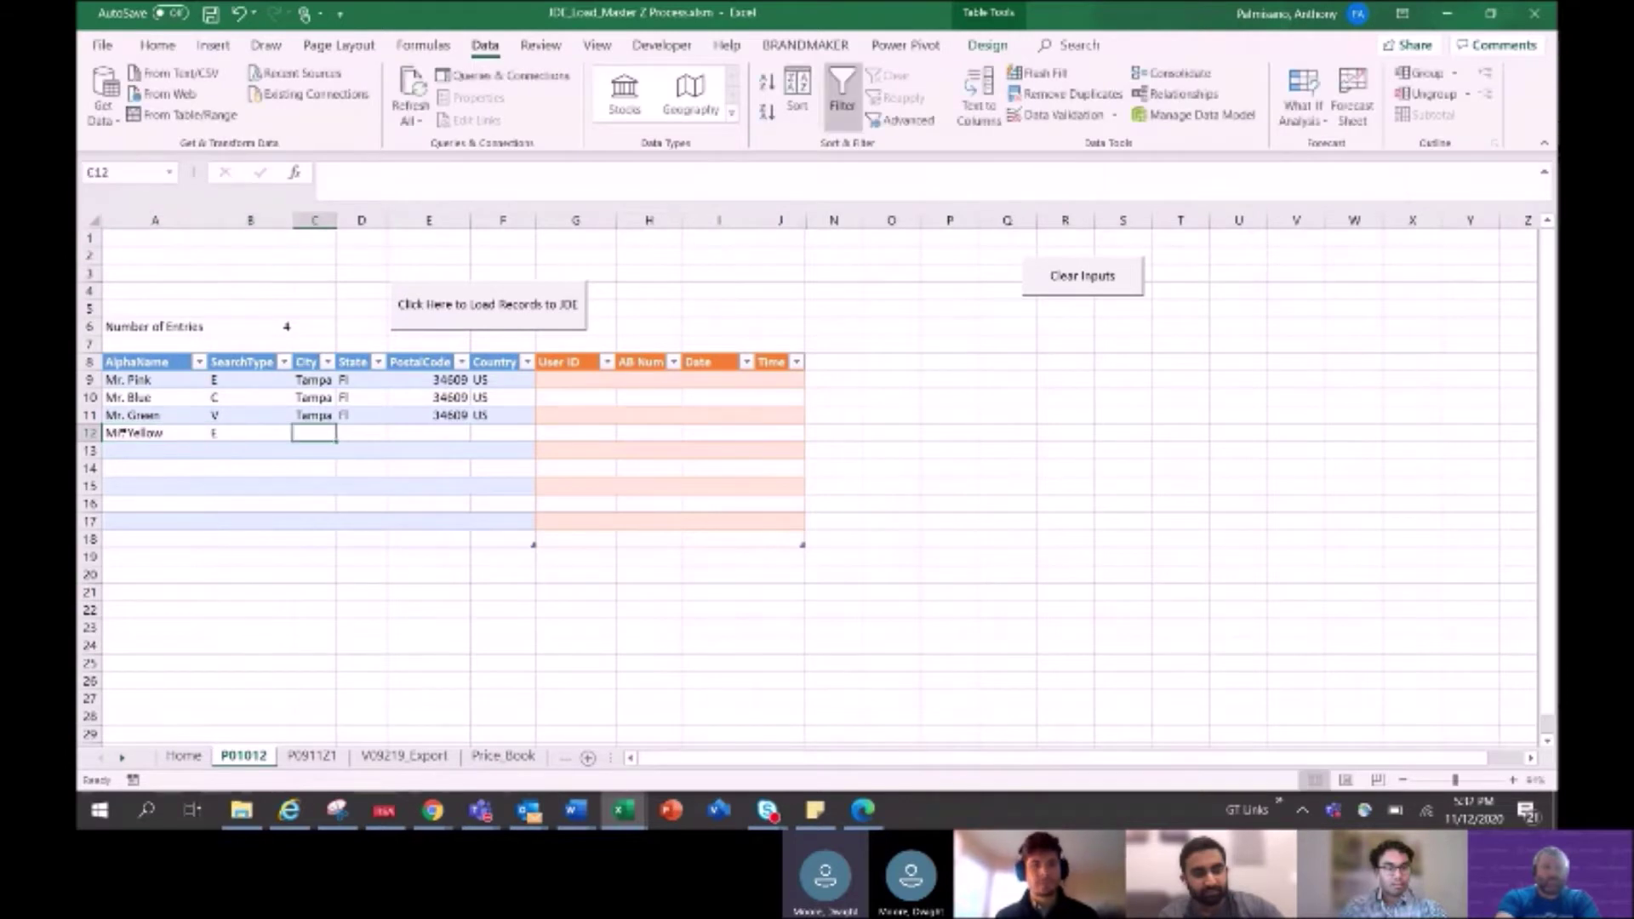
# - Complete row 12 with the same city, state and postal code as the rows above, and country US
pyautogui.write('Tampa')
pyautogui.press('Tab')
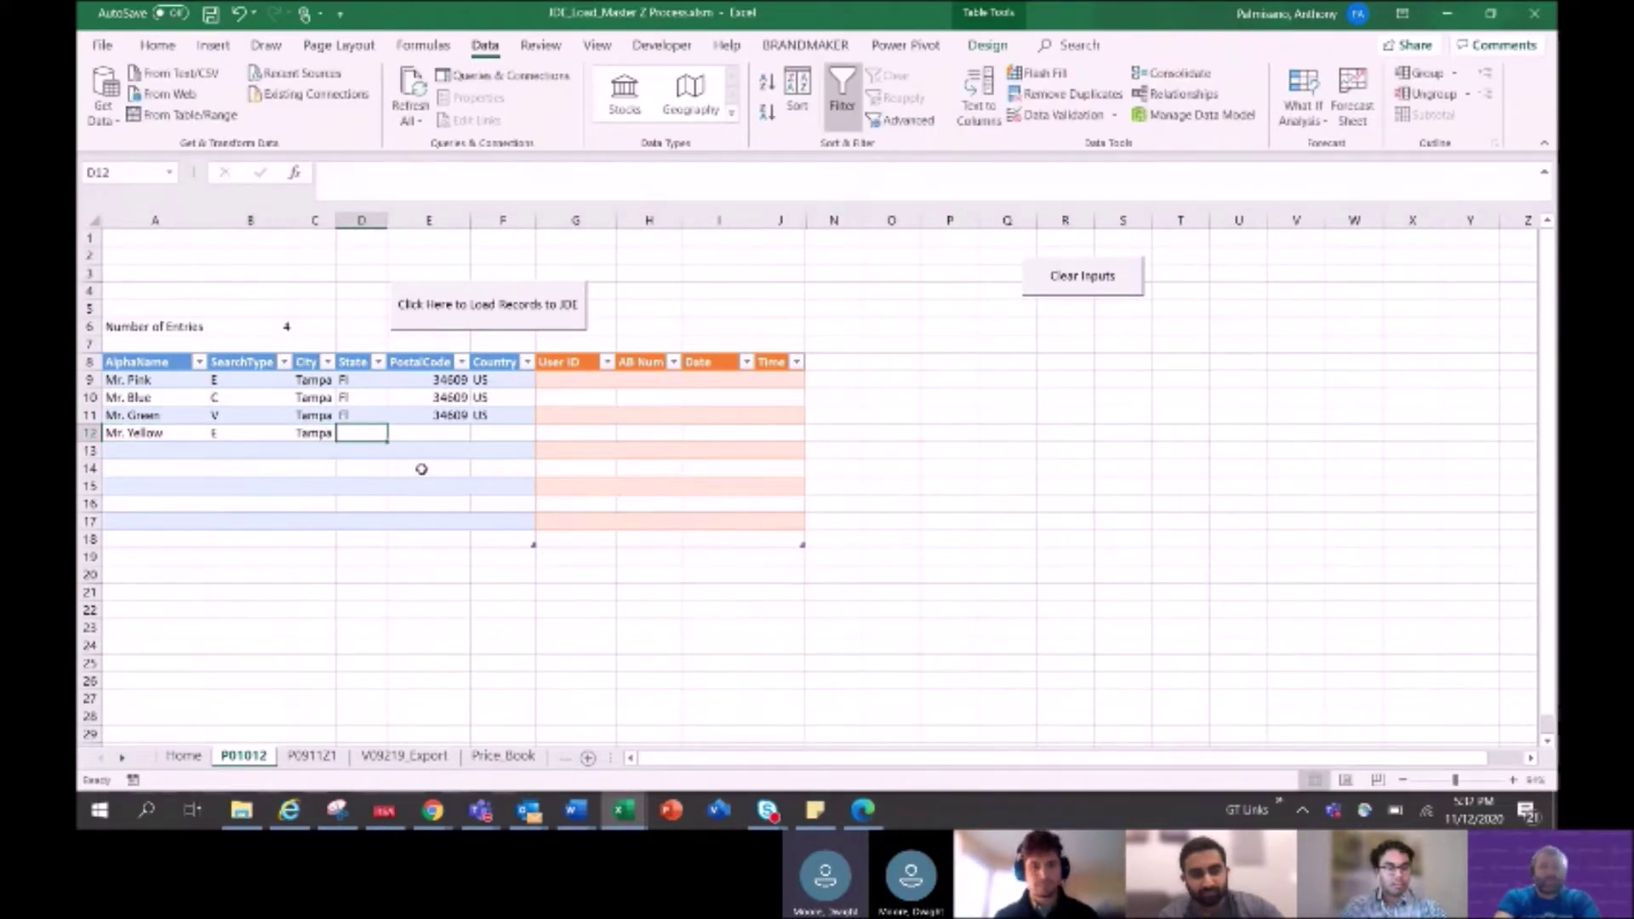
pyautogui.write('Fl')
pyautogui.press('Tab')
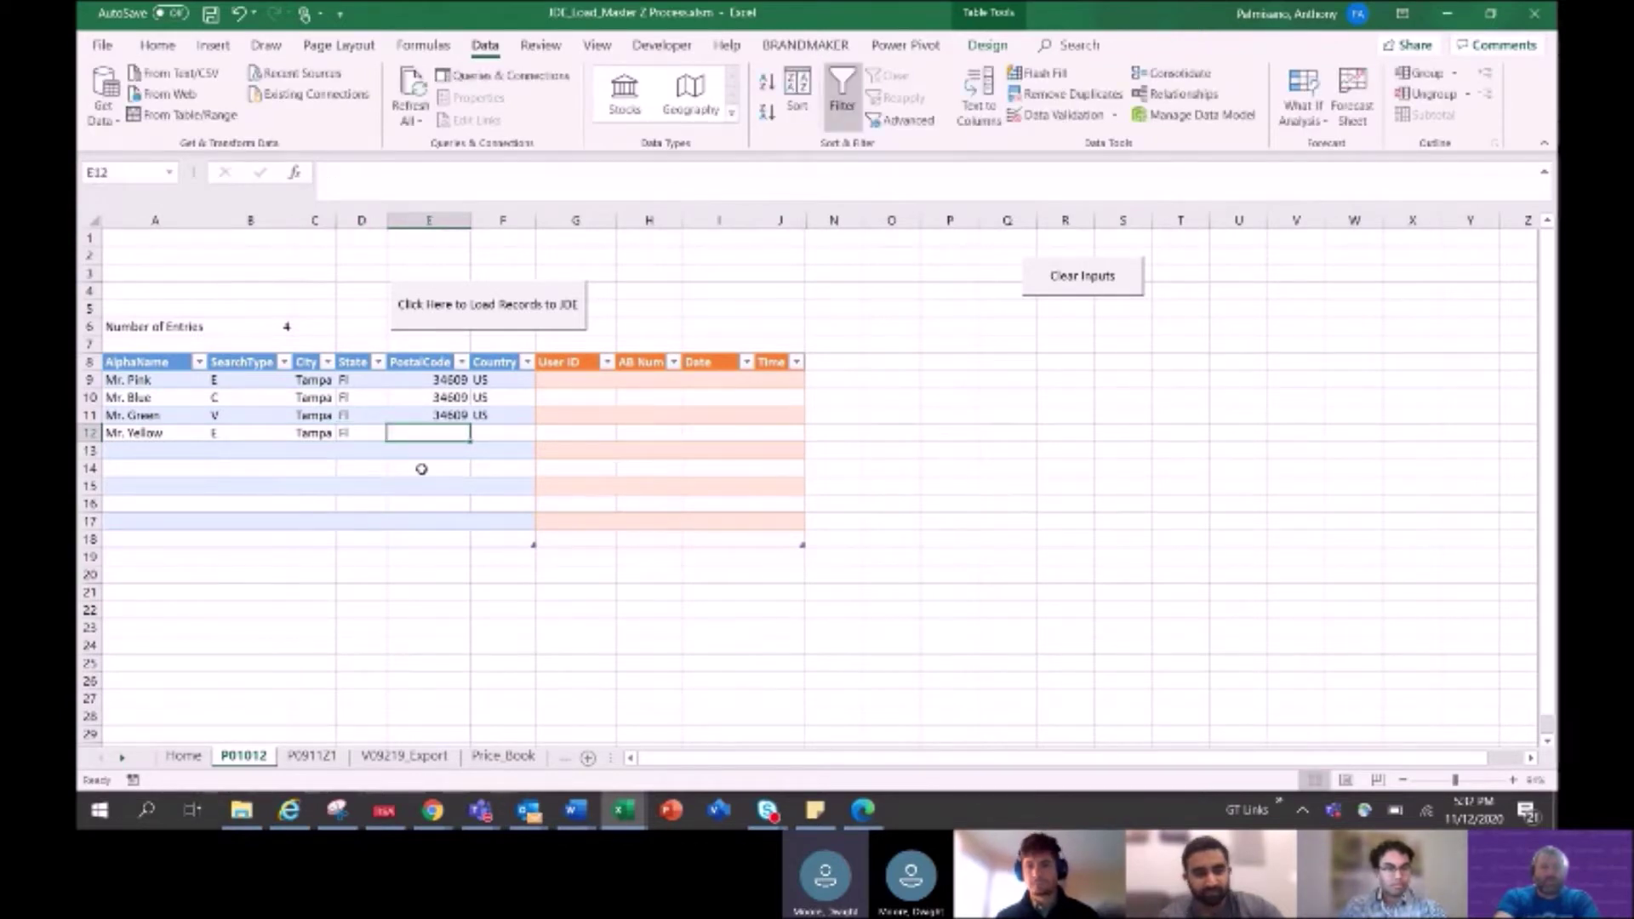
pyautogui.write('34609')
pyautogui.press('Tab')
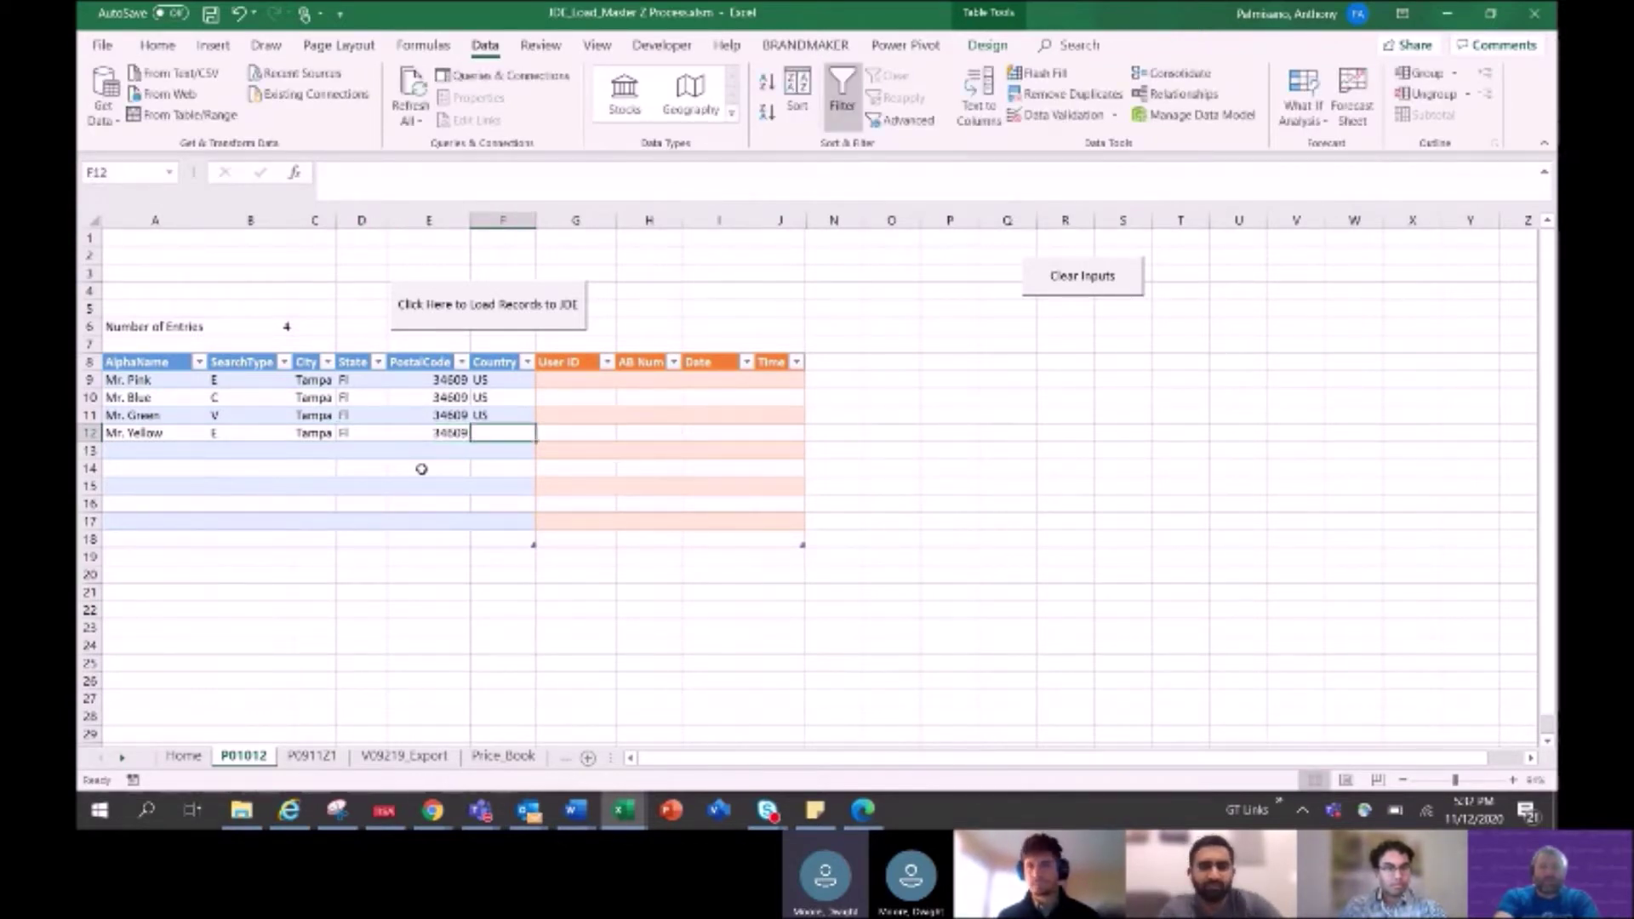
pyautogui.write('US')
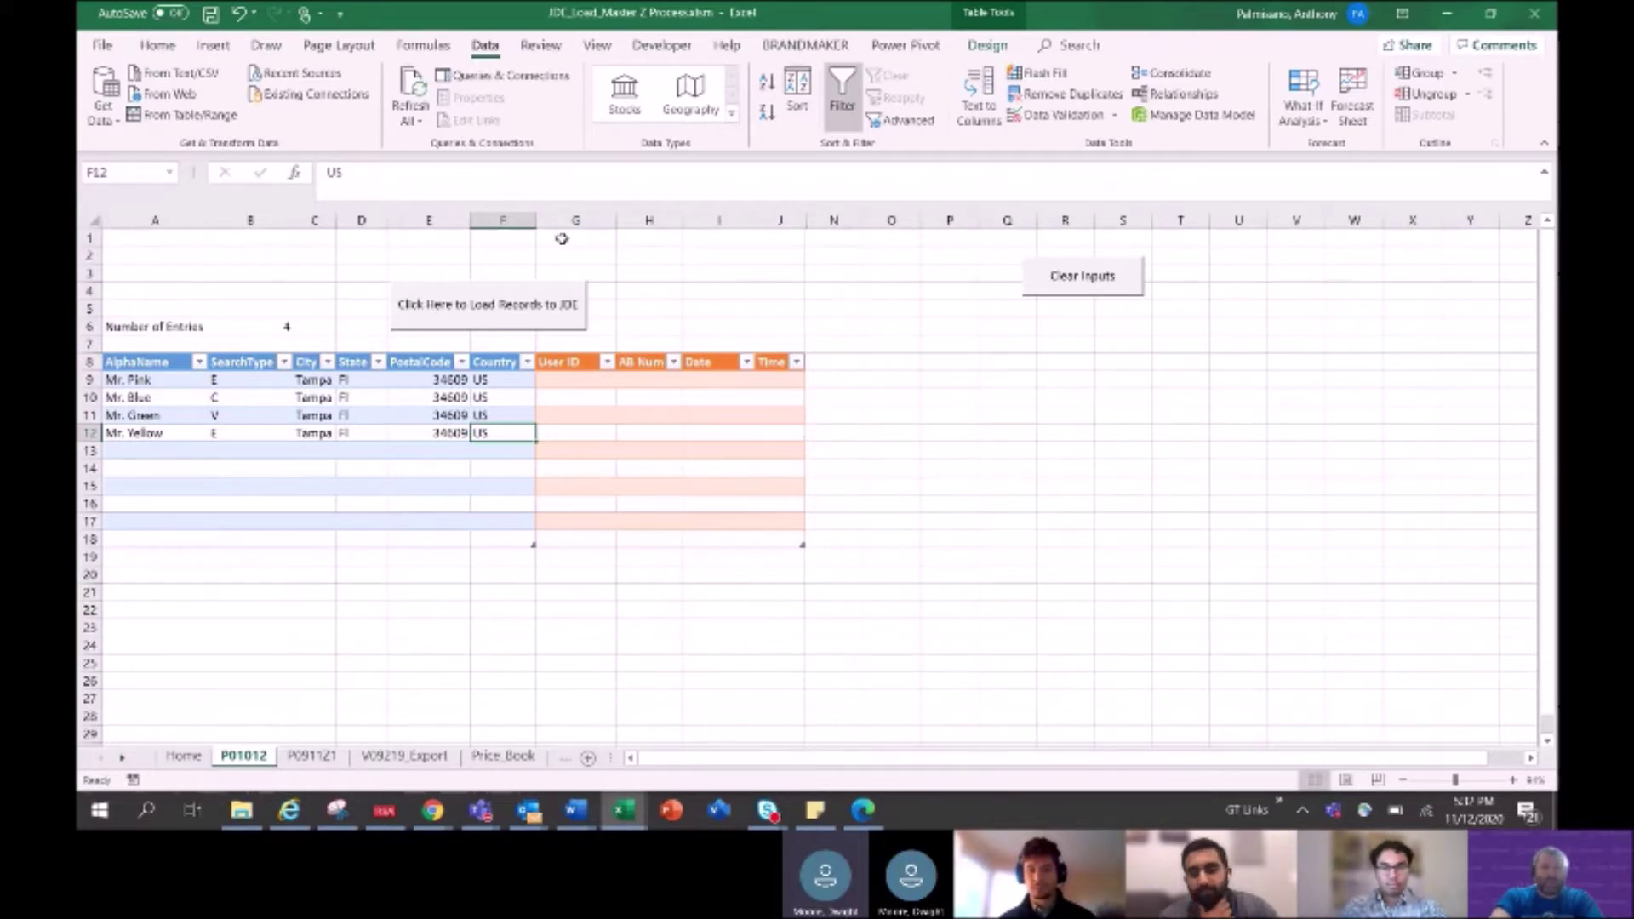
# - Load the four records to JDE, and switch to the JD Edwards Work With Addresses form in the browser
pyautogui.click(510, 311)
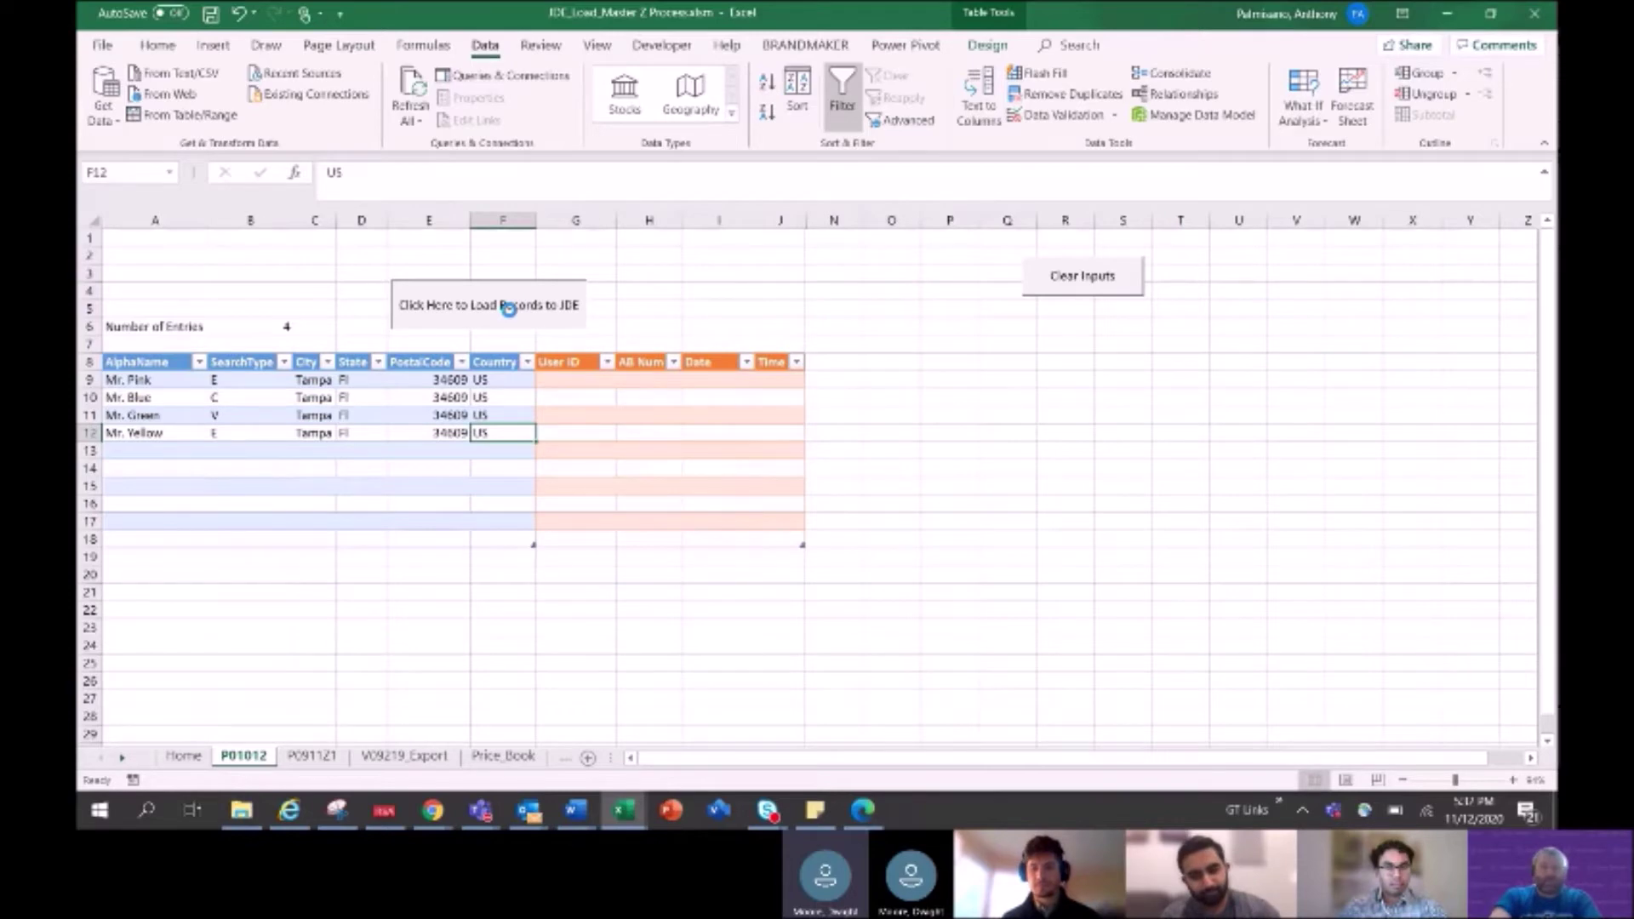
pyautogui.hotkey('alt', 'Tab')
pyautogui.hotkey('alt', 'Tab')
pyautogui.hotkey('alt', 'Tab')
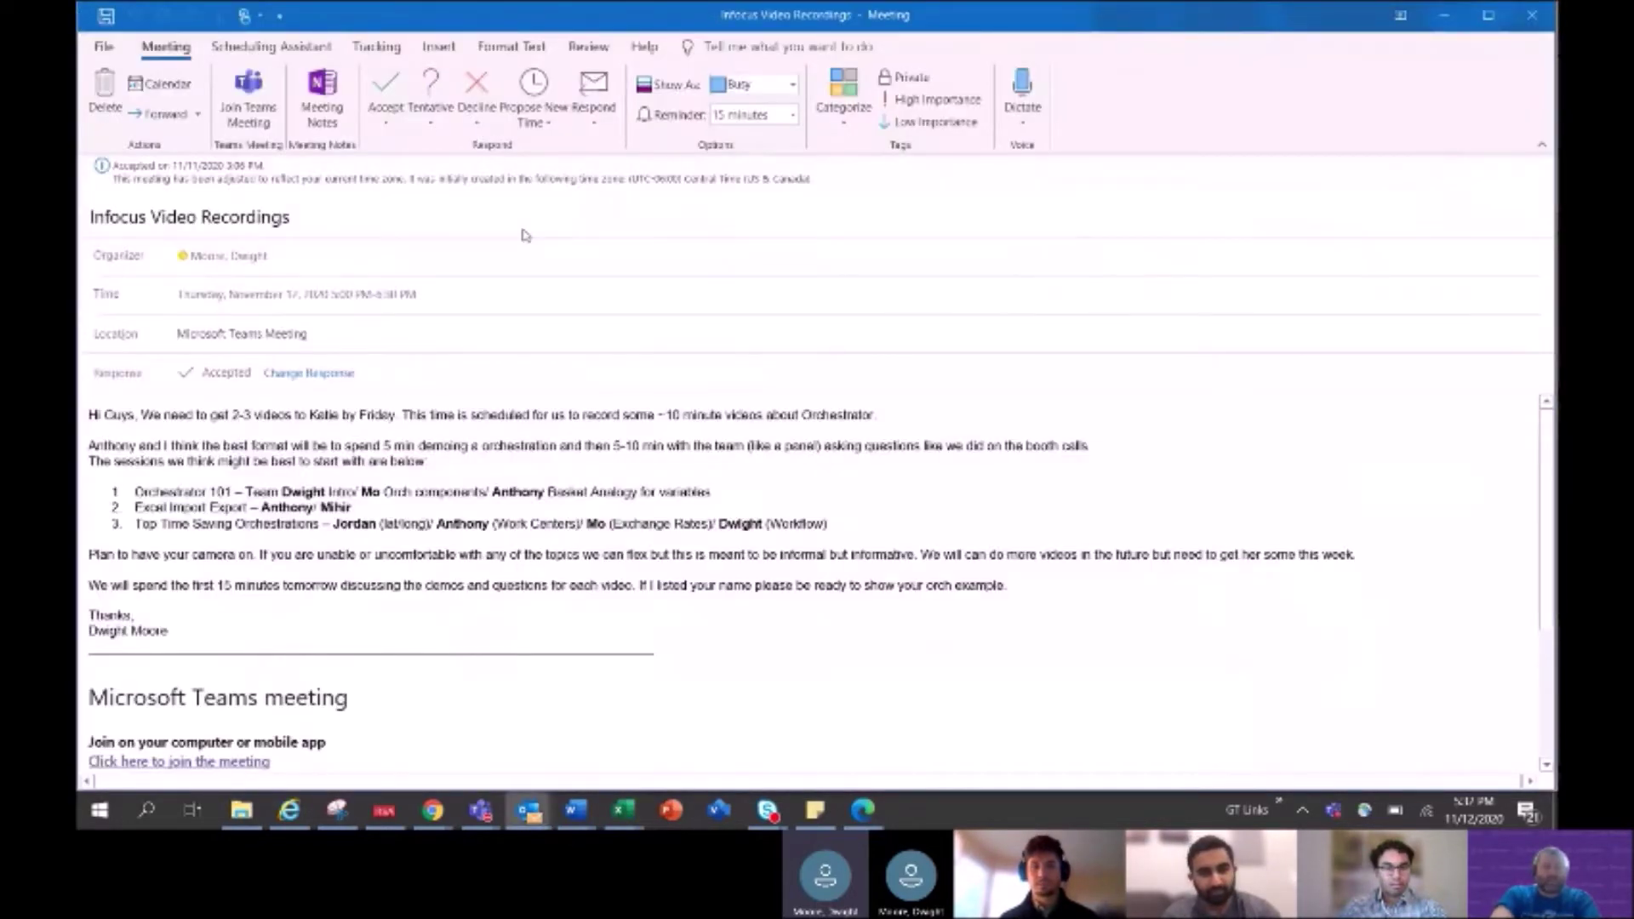
pyautogui.hotkey('alt', 'Tab')
pyautogui.hotkey('alt', 'Tab')
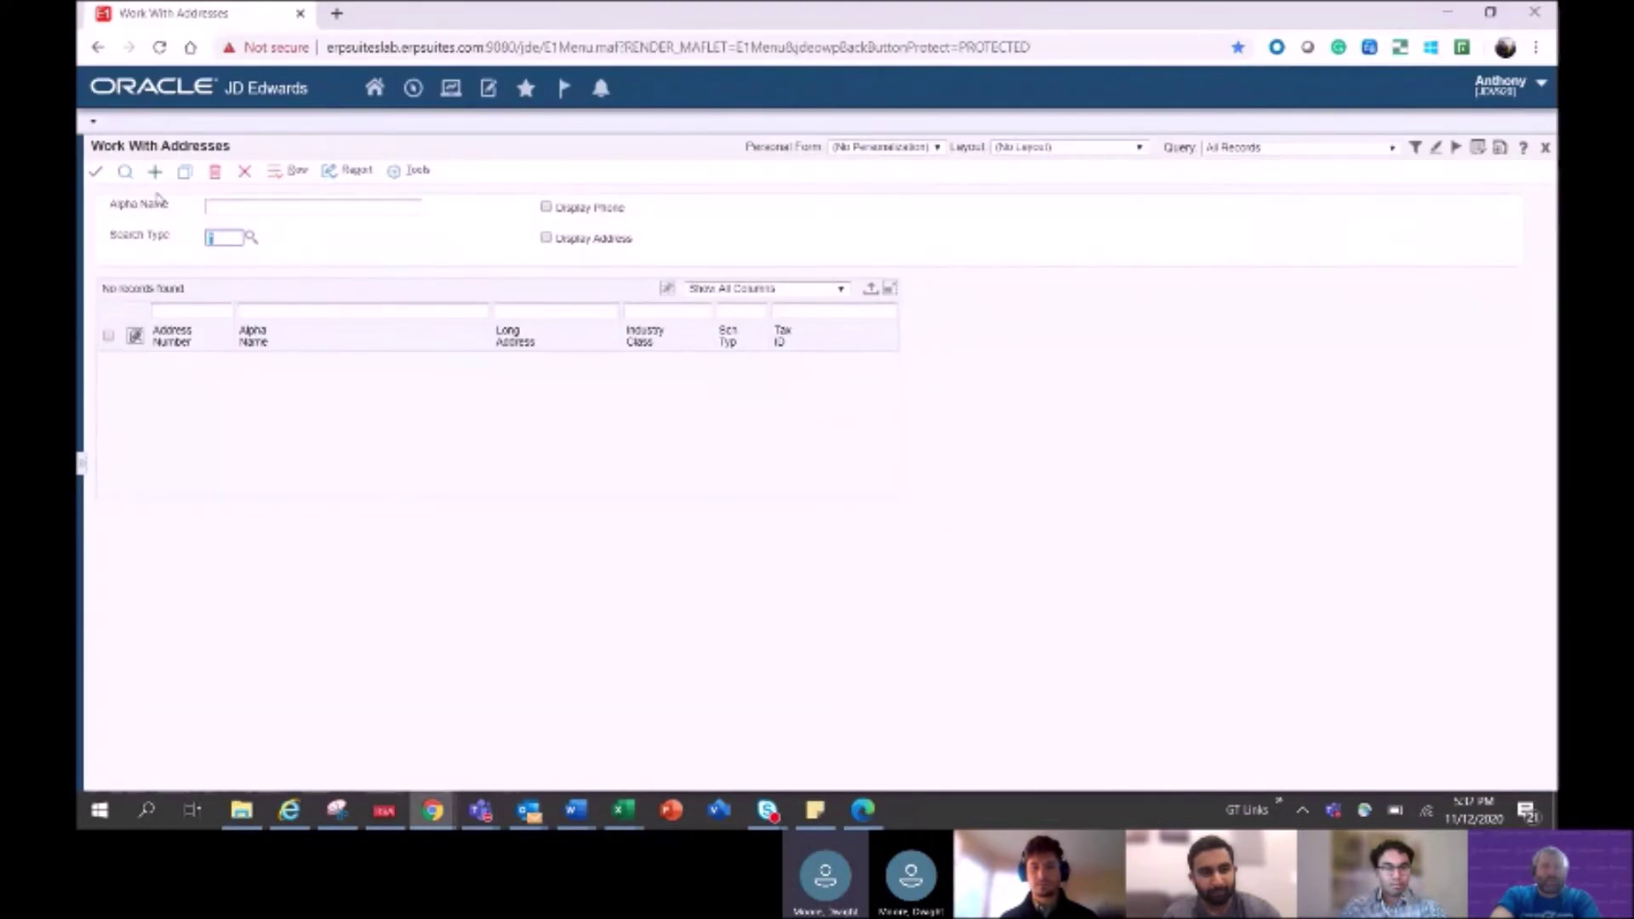
# - Search the address records with the Alpha Name column filtered by *Mr.*
pyautogui.click(125, 171)
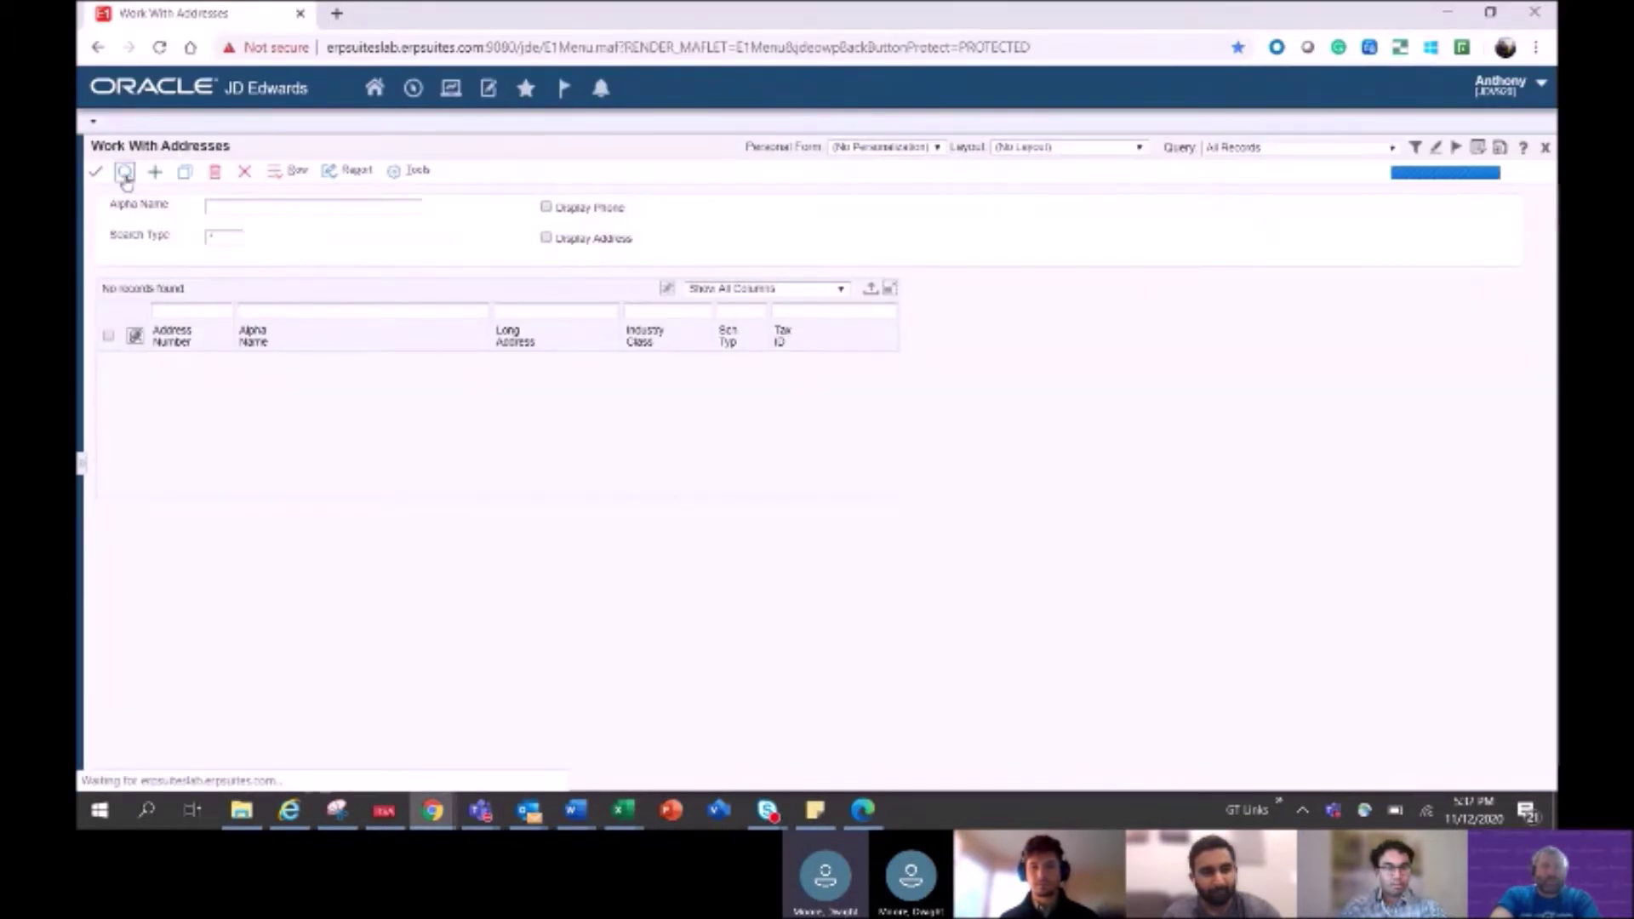
pyautogui.click(286, 312)
pyautogui.write('*M*')
pyautogui.press('BackSpace')
pyautogui.press('Down')
pyautogui.press('Return')
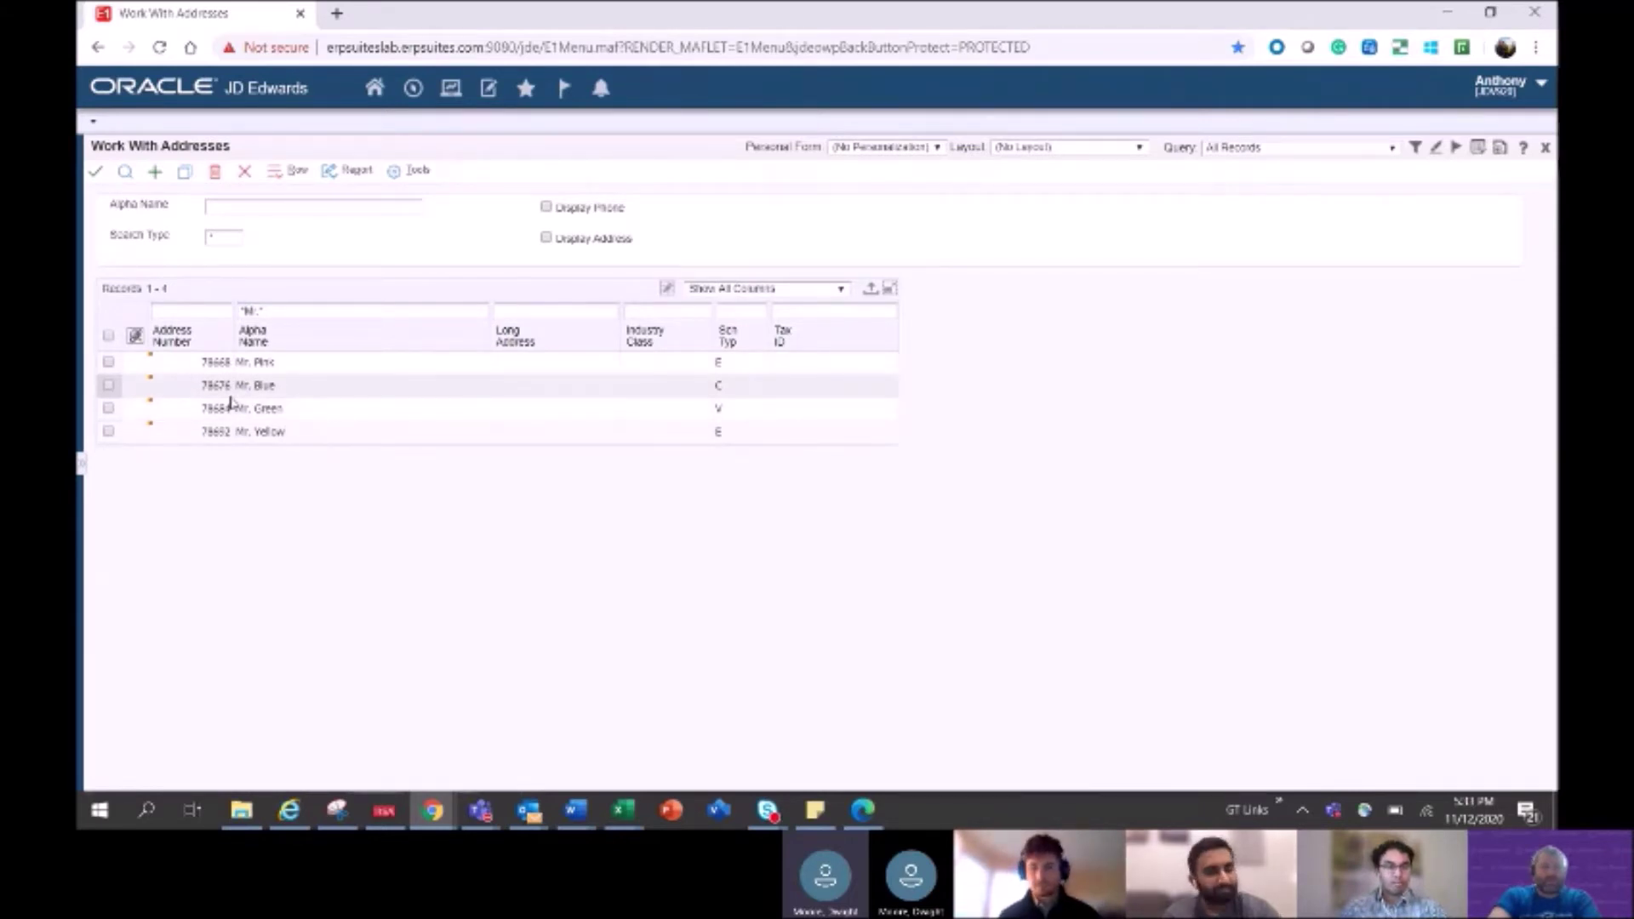
# - Return to the Excel workbook and check the returned User ID and AB Num values against the JD Edwards address records
pyautogui.hotkey('alt', 'Tab')
pyautogui.press('Tab')
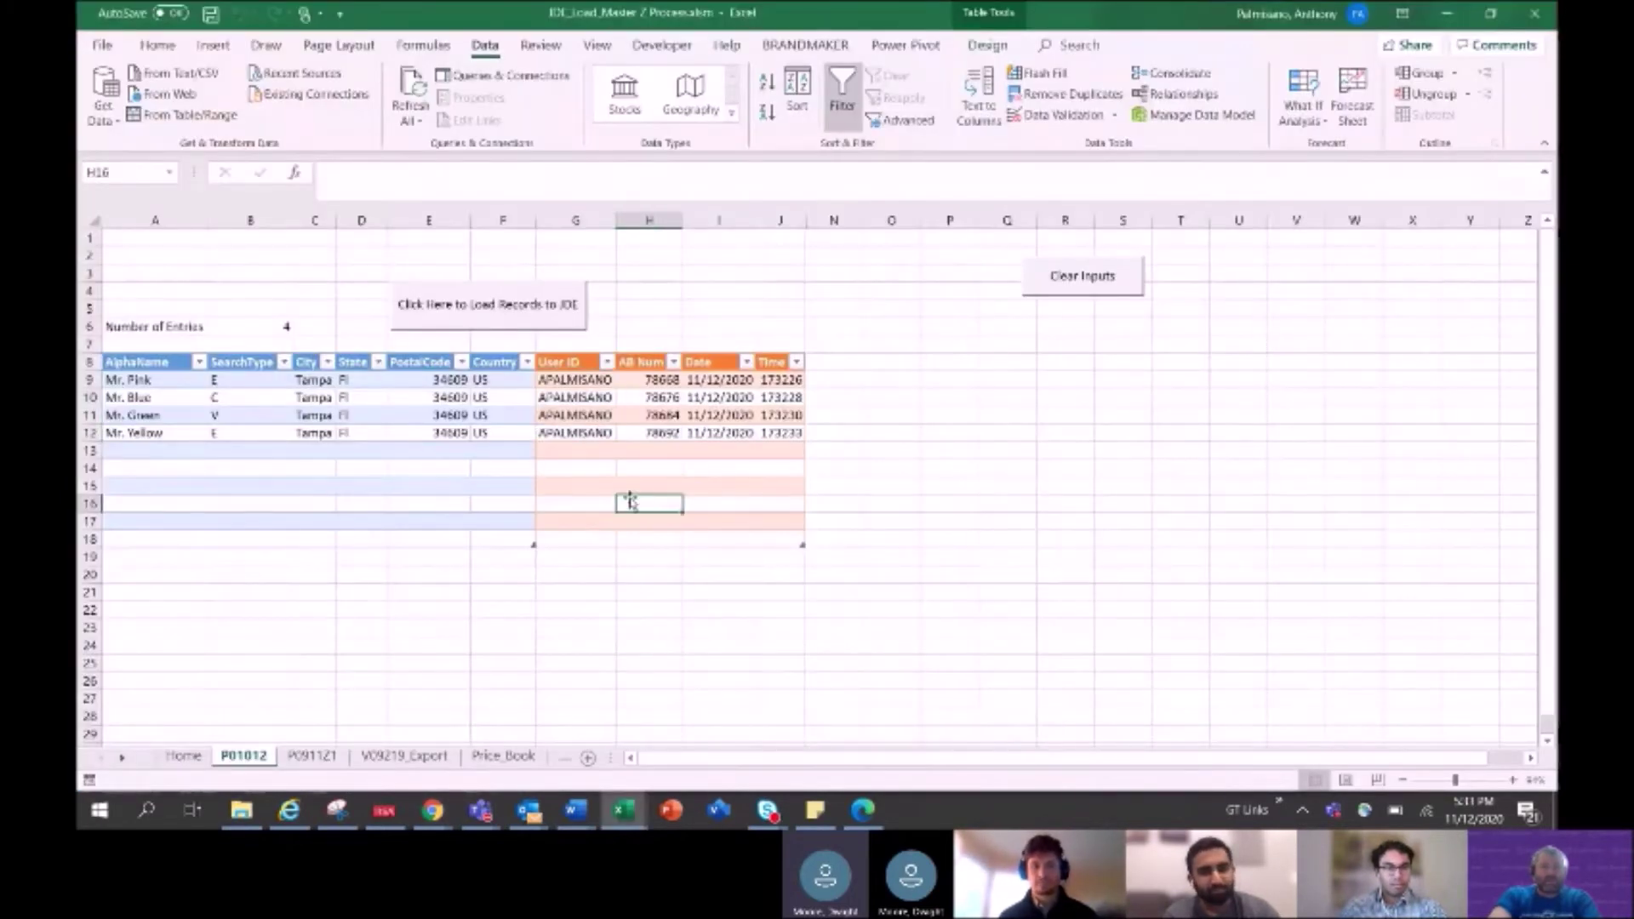
pyautogui.moveTo(592, 383); pyautogui.dragTo(587, 434)
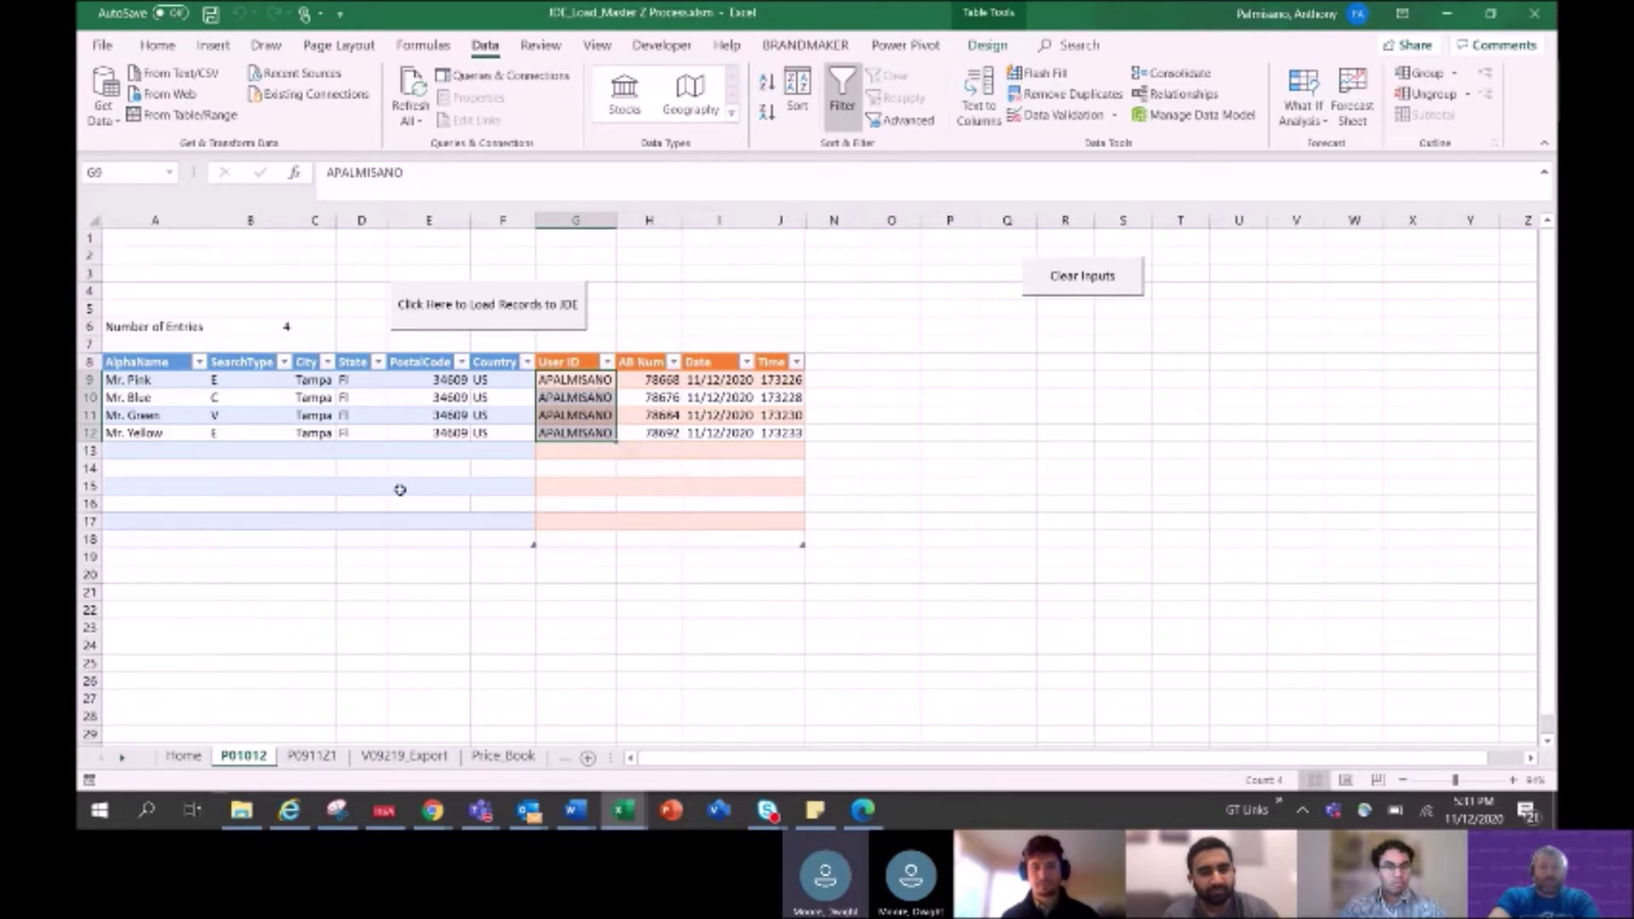
pyautogui.hotkey('alt', 'Tab')
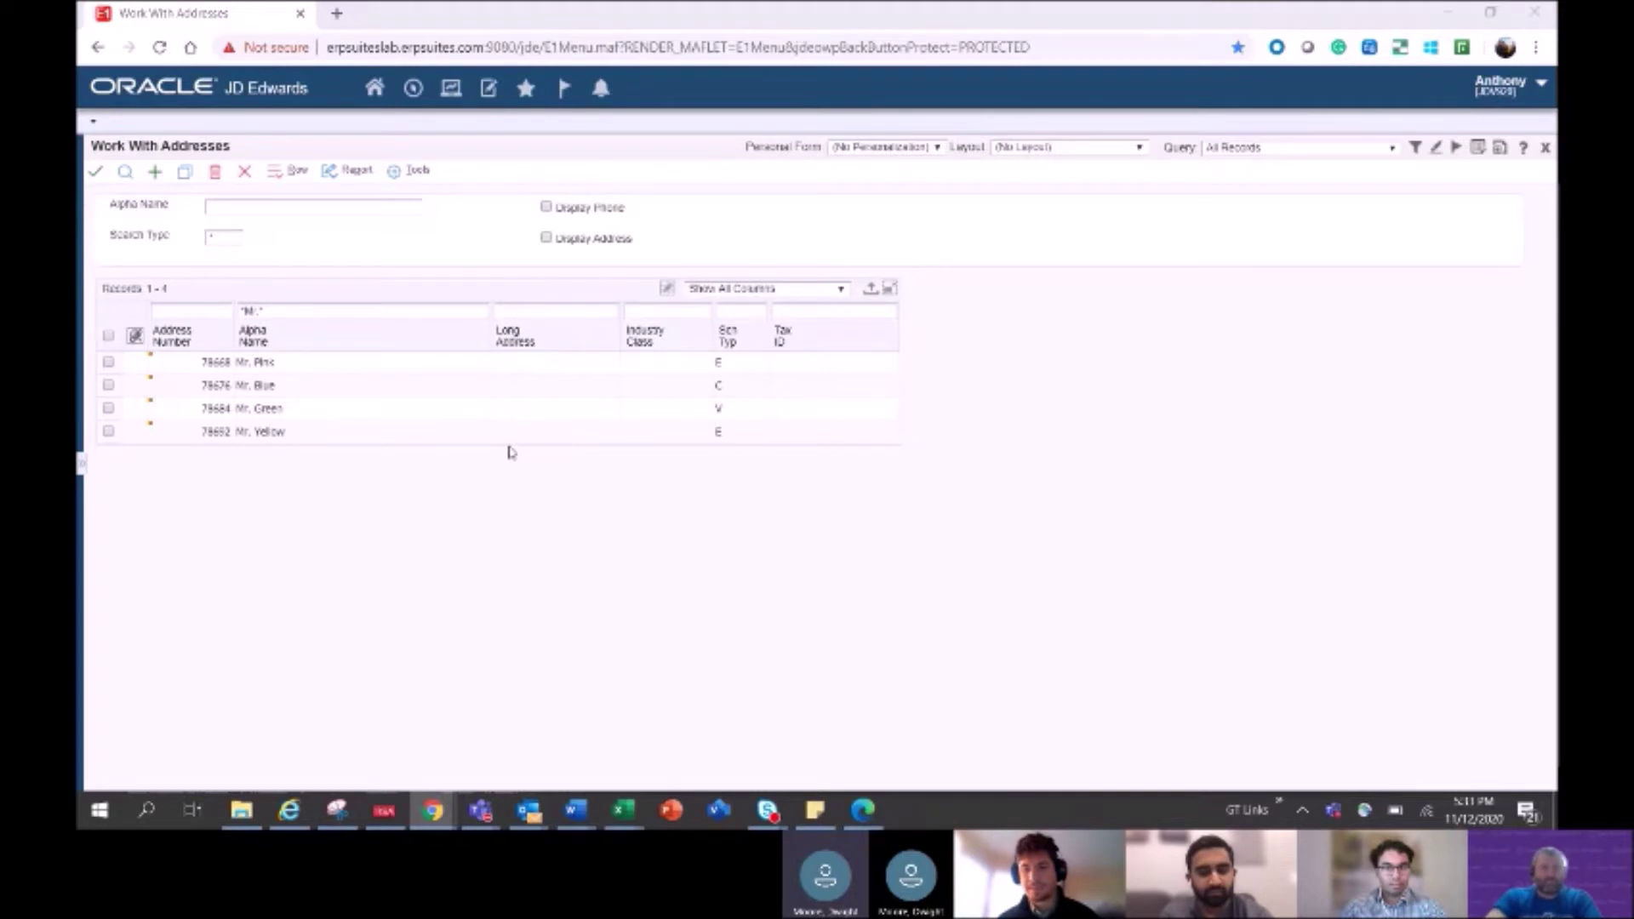
pyautogui.hotkey('alt', 'Tab')
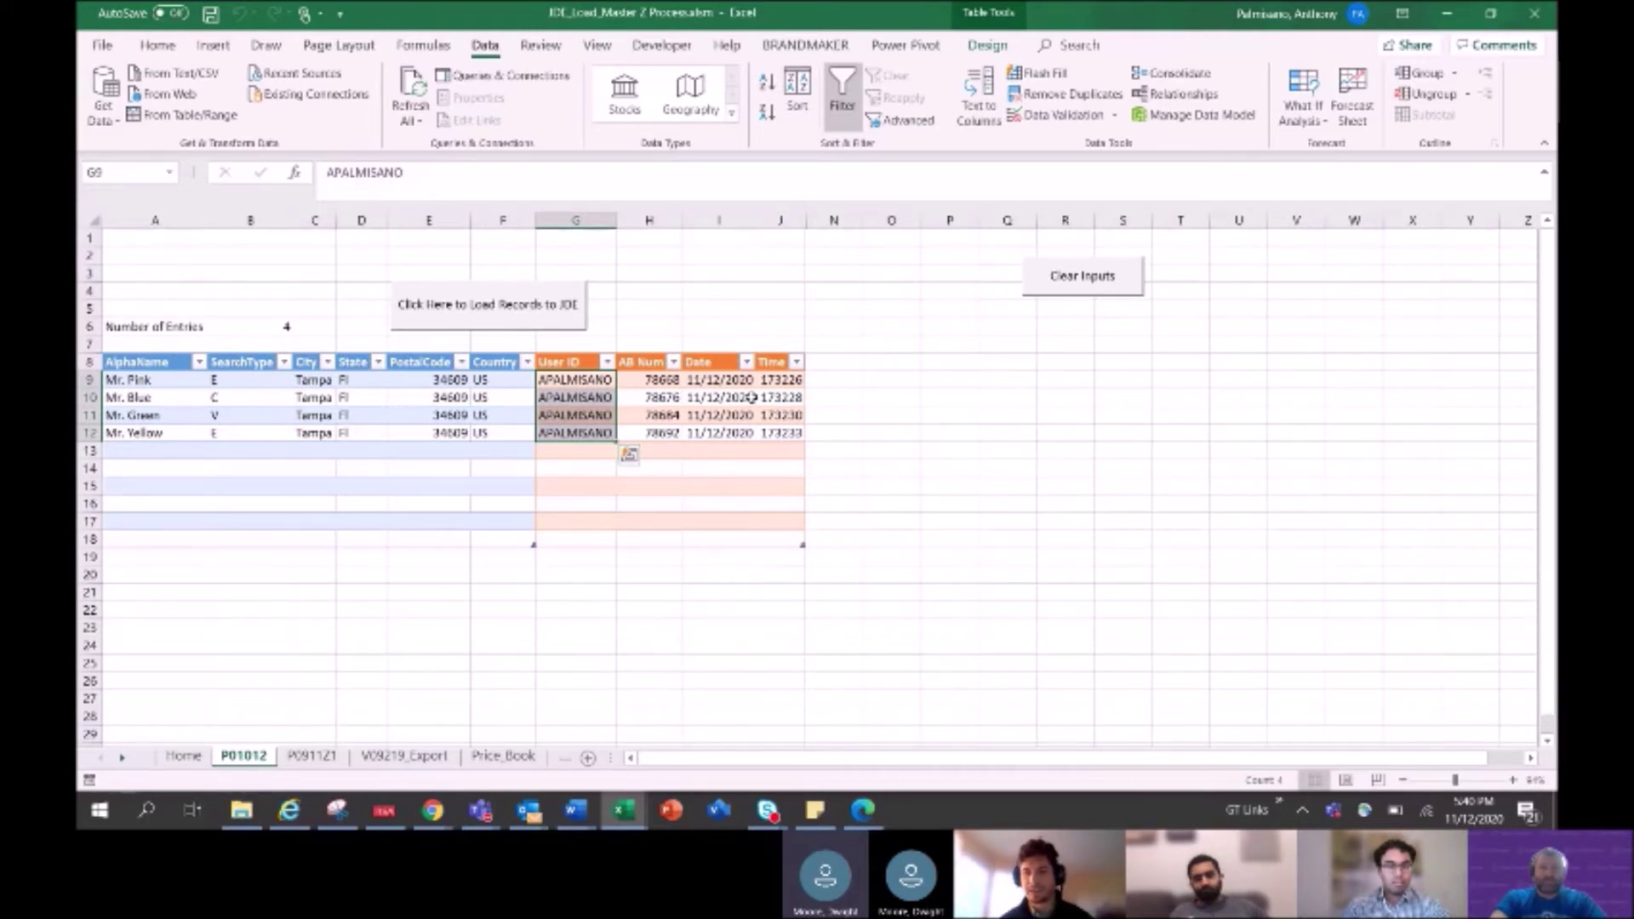
pyautogui.press('Right')
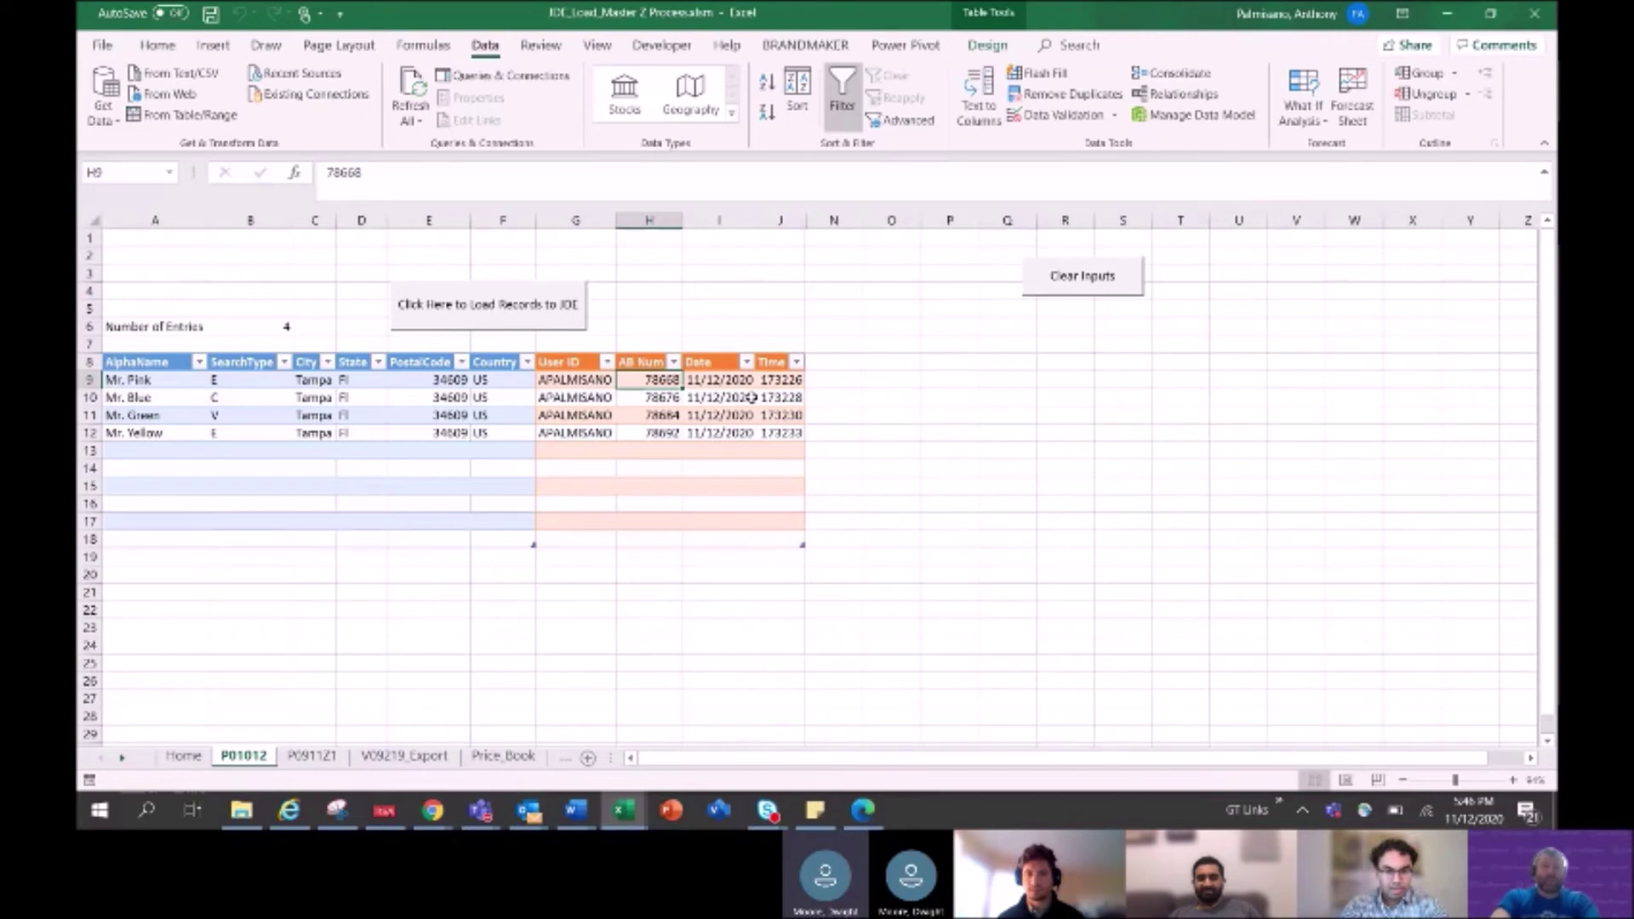
# - Switch to JD Edwards, delete all four filtered address records, and refresh the search
pyautogui.hotkey('alt', 'Tab')
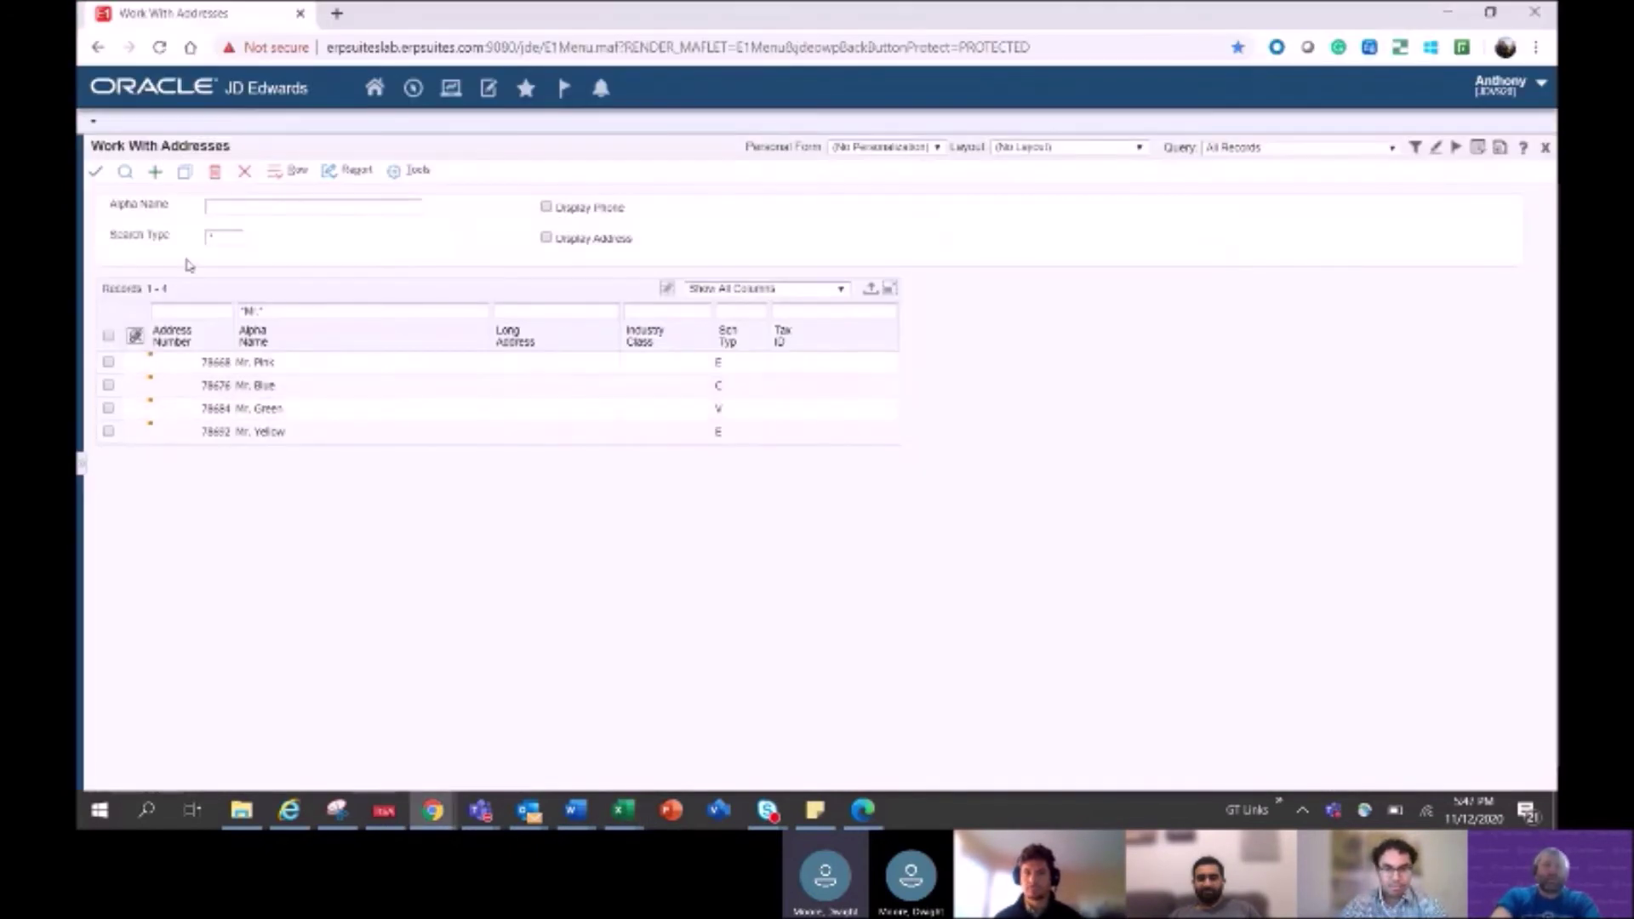
pyautogui.click(108, 336)
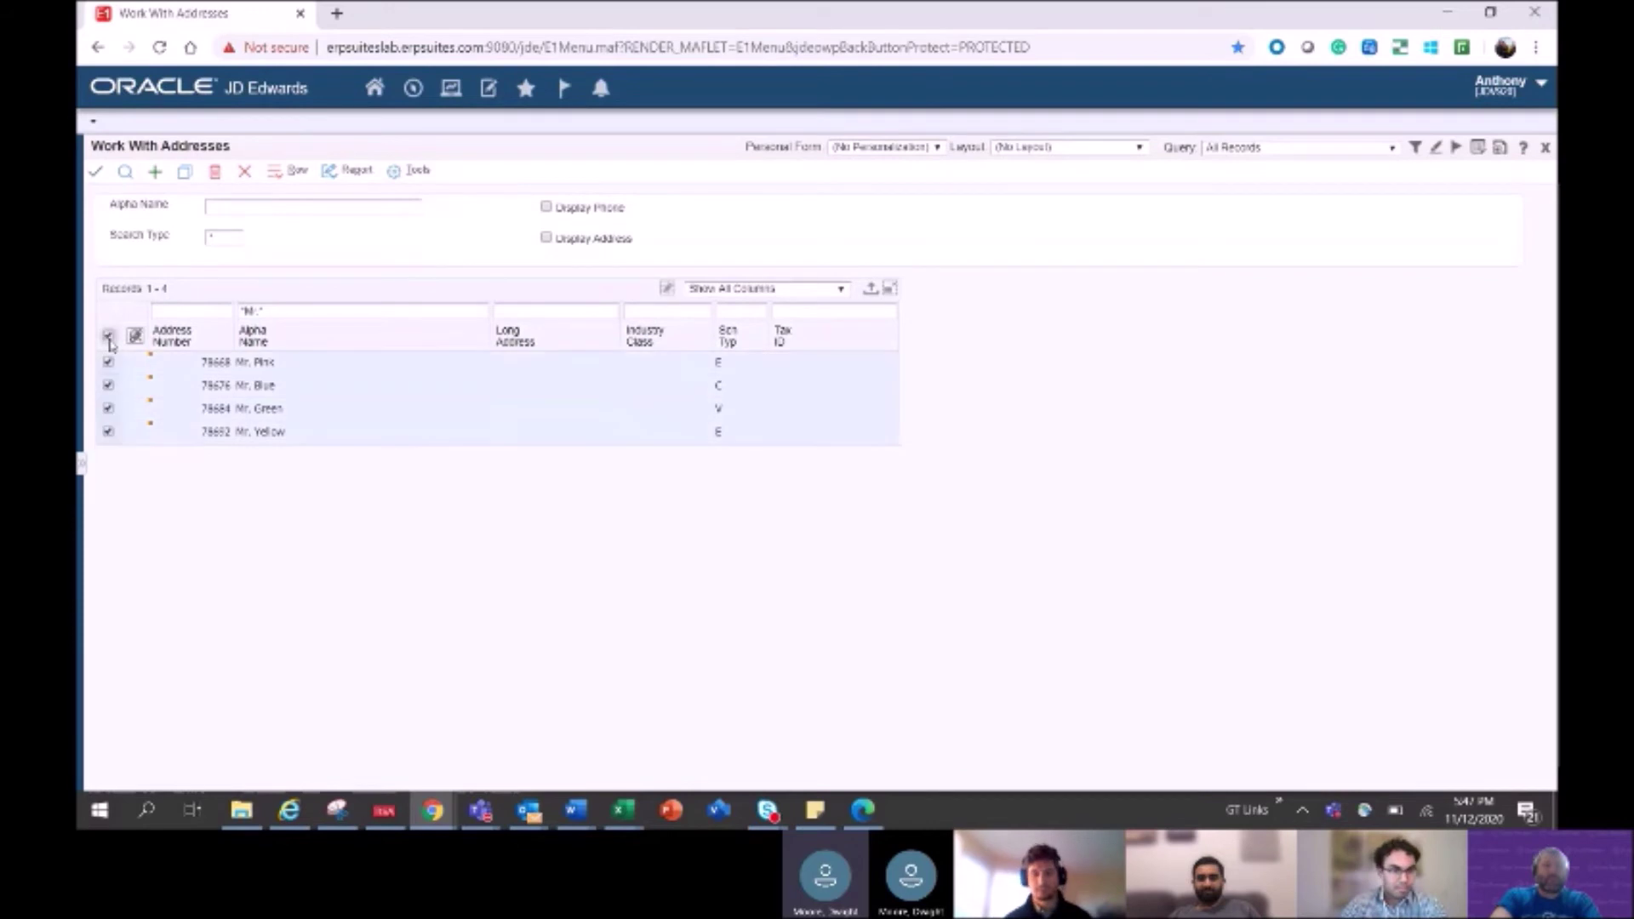
pyautogui.click(215, 172)
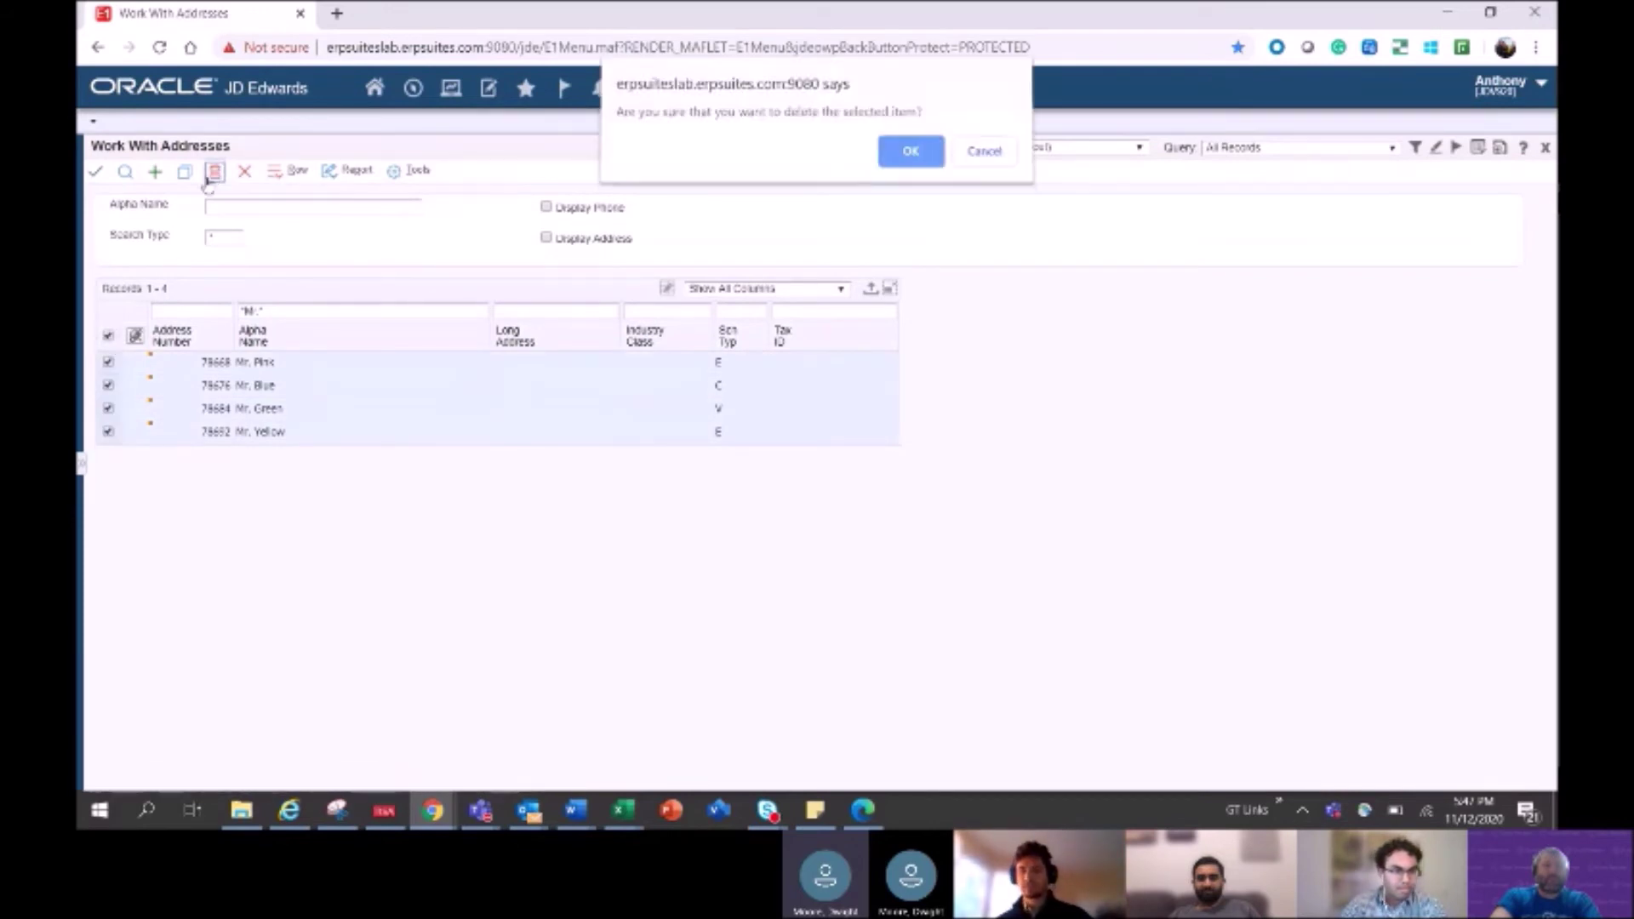
pyautogui.click(913, 161)
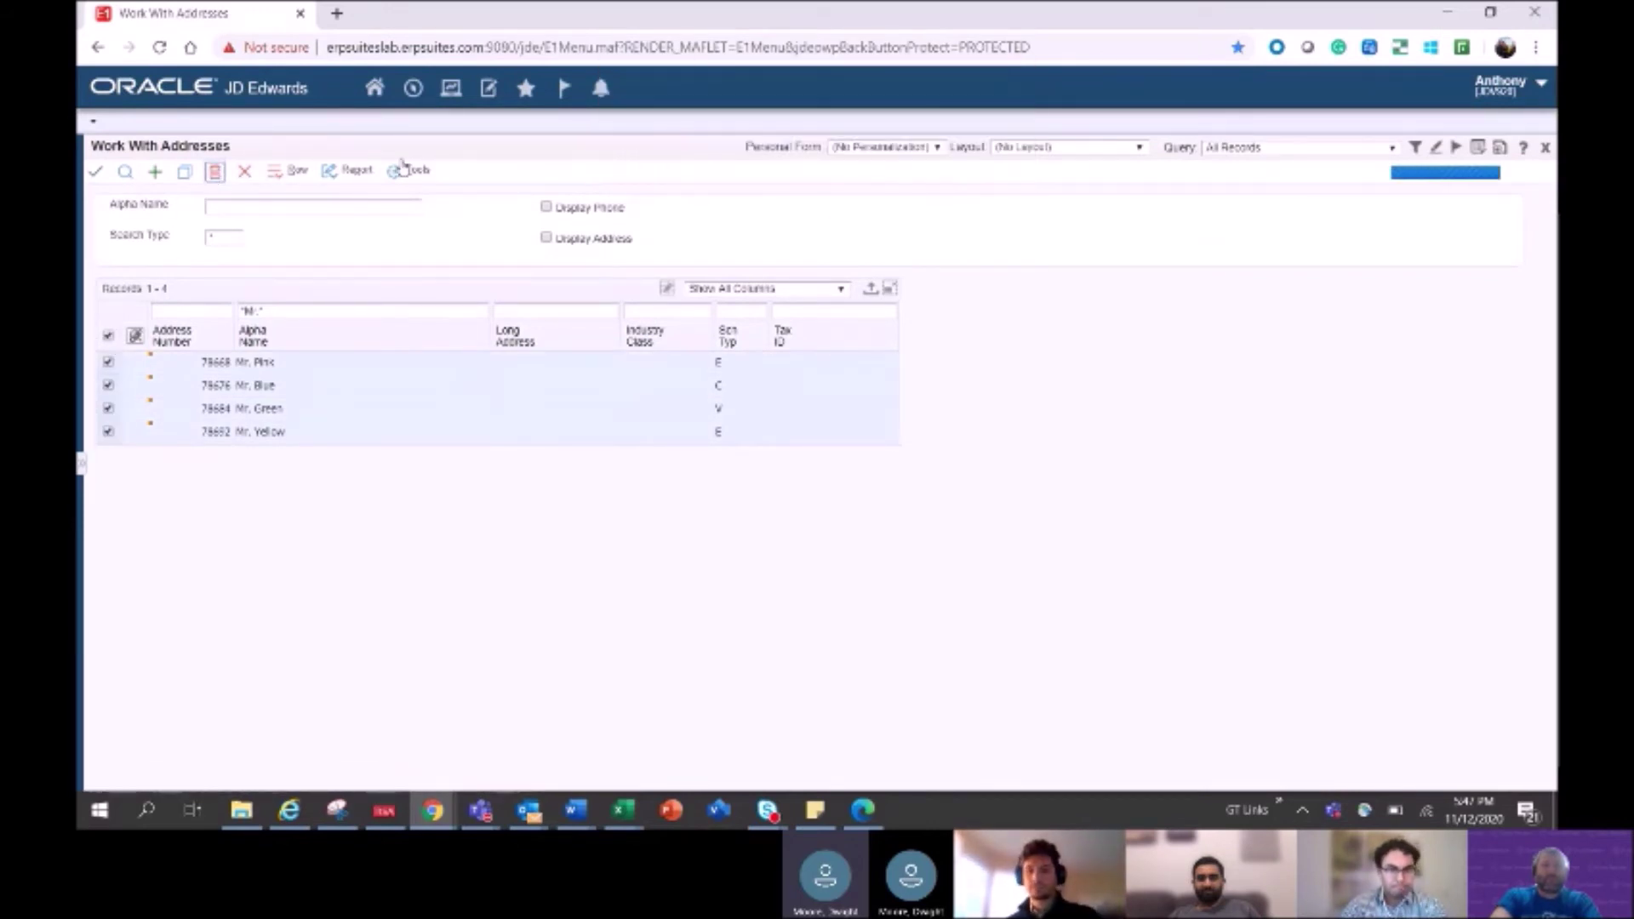
pyautogui.click(125, 174)
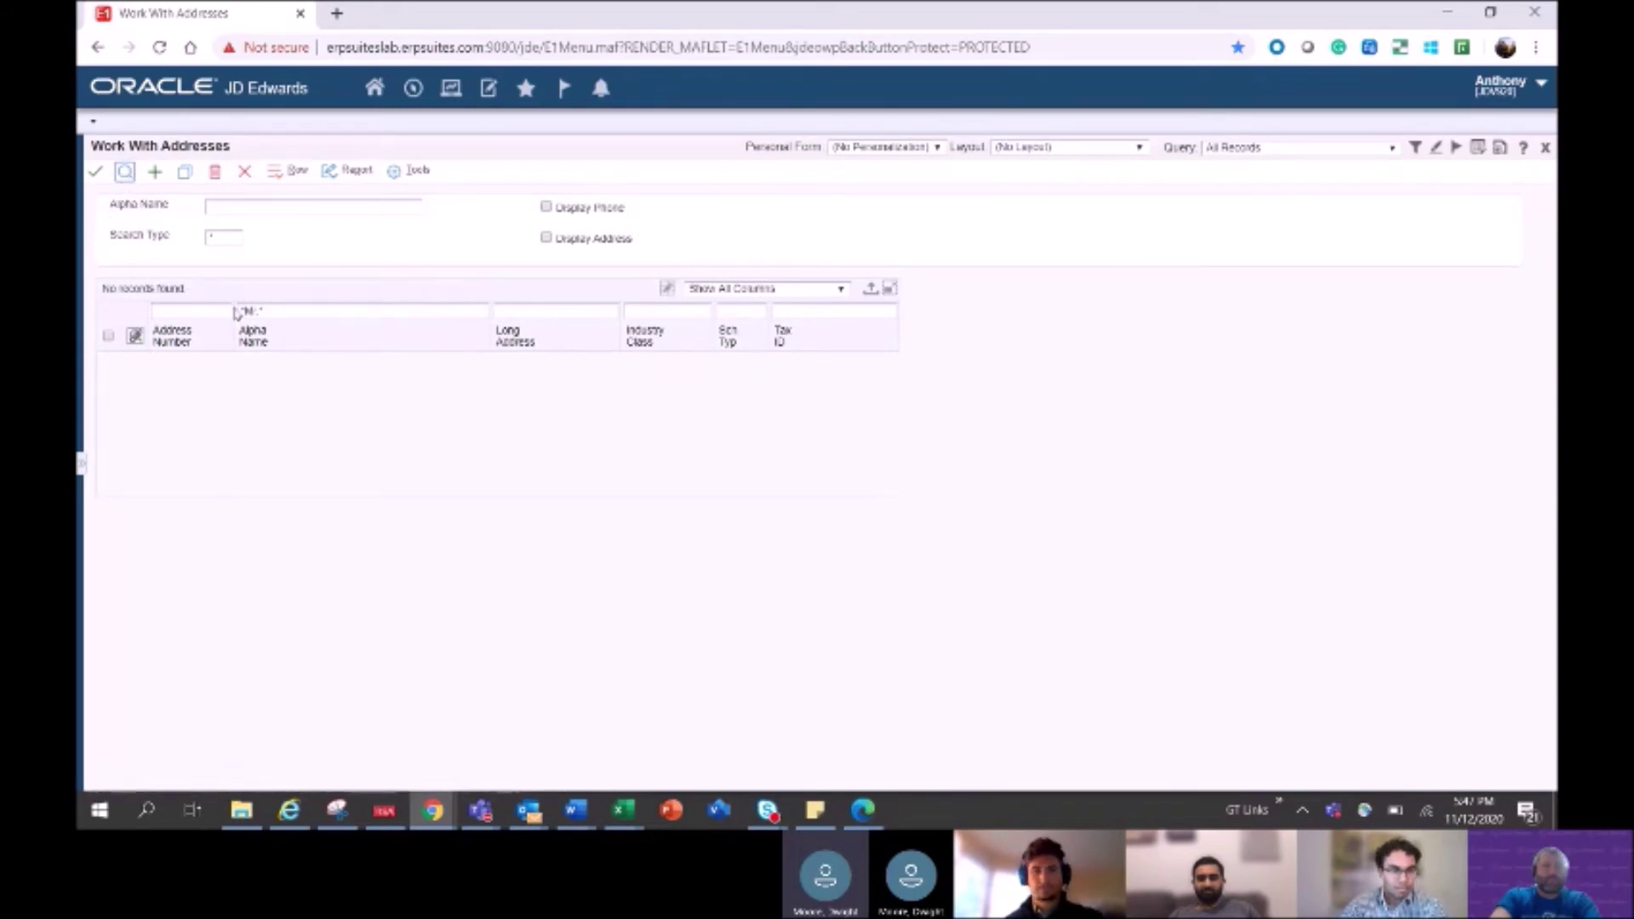
# - Back in the Excel workbook, clear the User ID, AB Num, Date and Time values in rows 9 to 12
pyautogui.hotkey('alt', 'Tab')
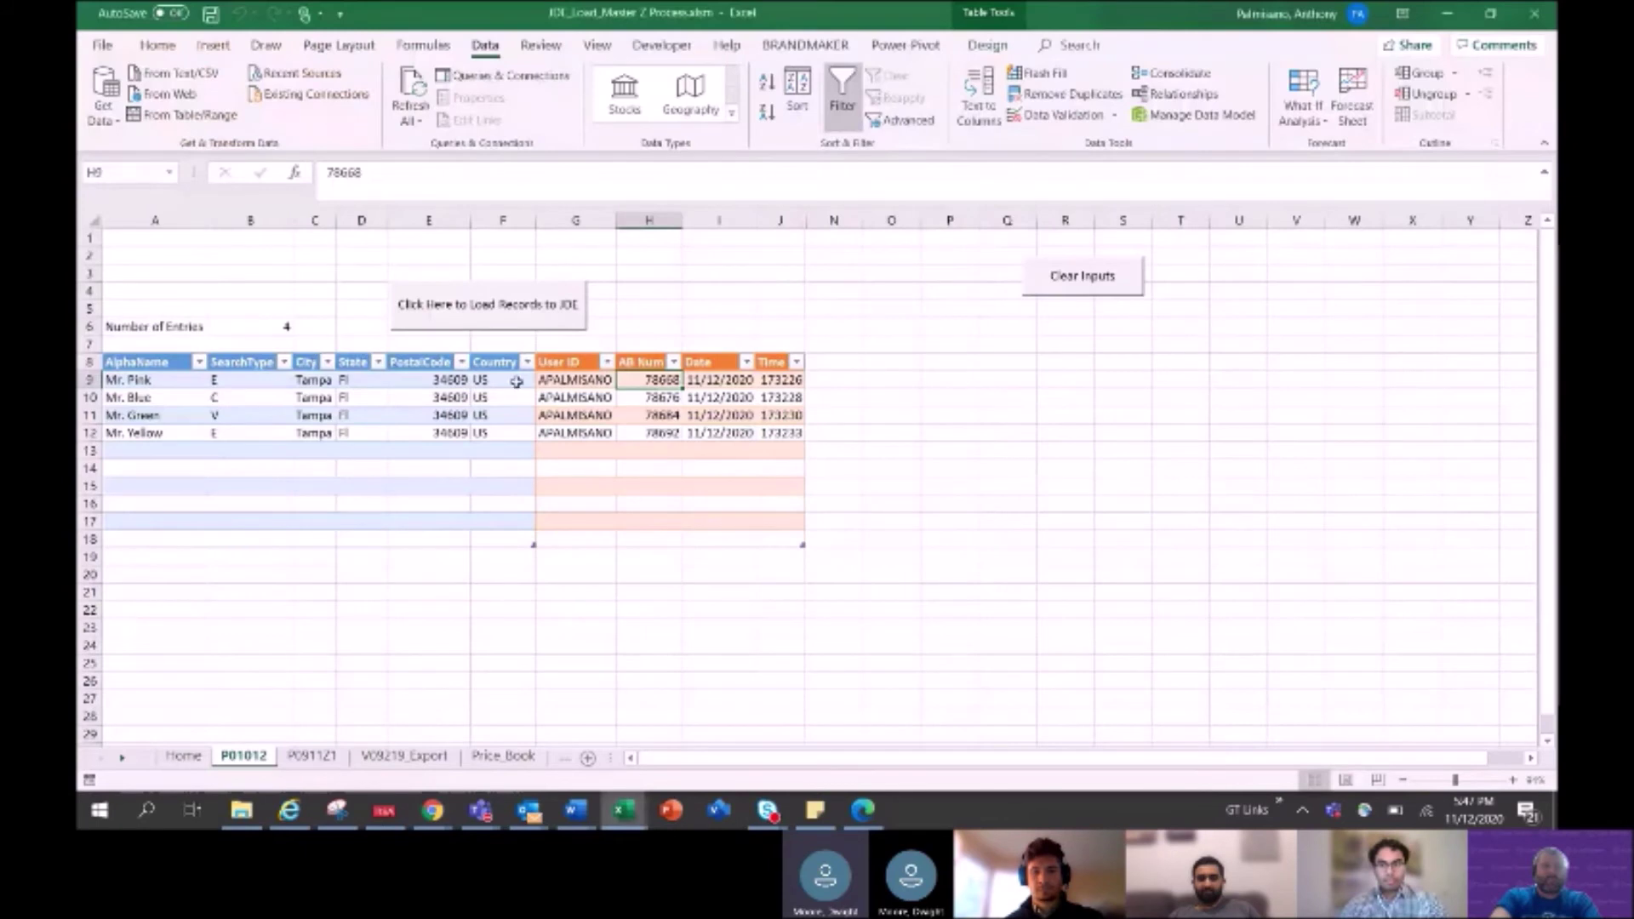
pyautogui.moveTo(541, 380); pyautogui.dragTo(717, 416)
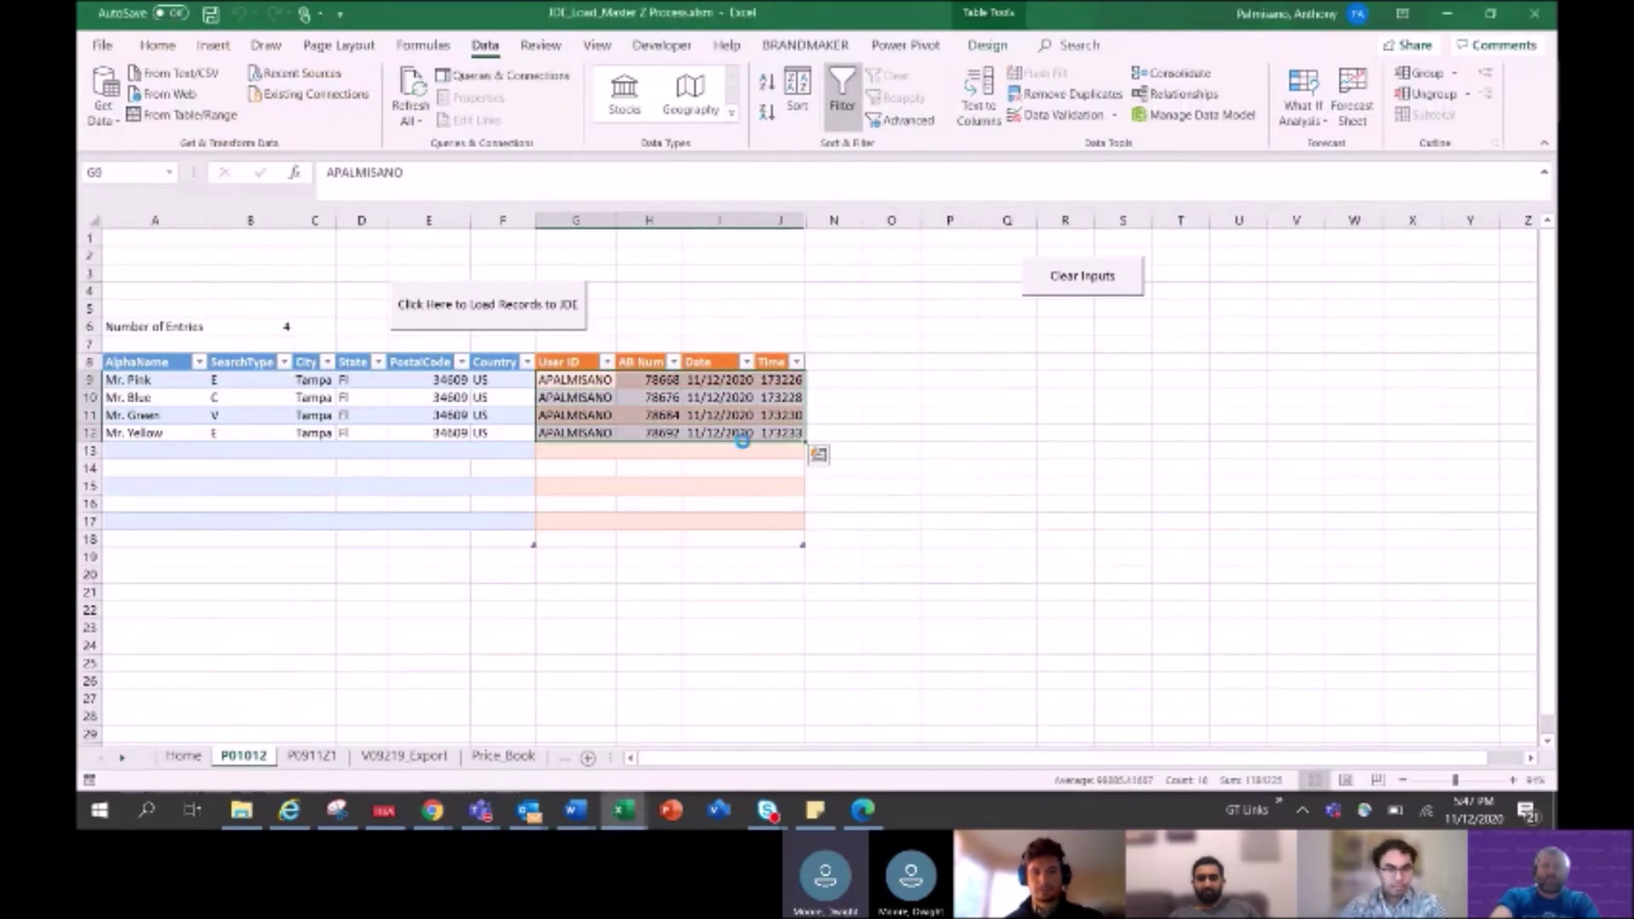
pyautogui.press('Delete')
pyautogui.click(726, 436)
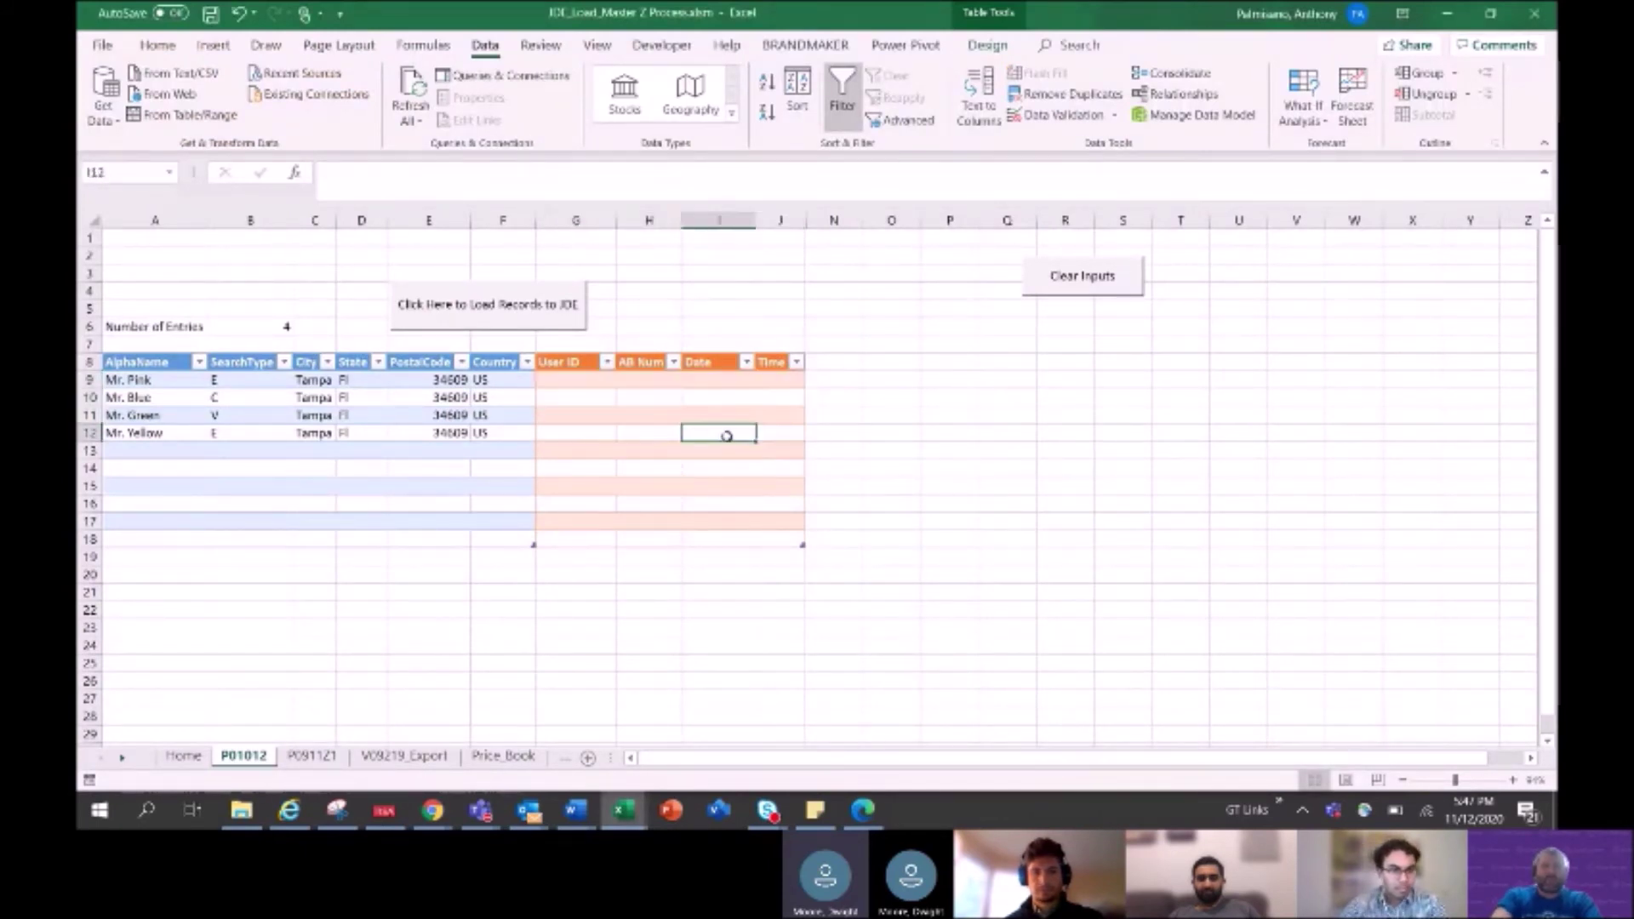
# - Load the four records to JDE again and check the returned AB Num values against a refreshed JD Edwards address search
pyautogui.click(518, 323)
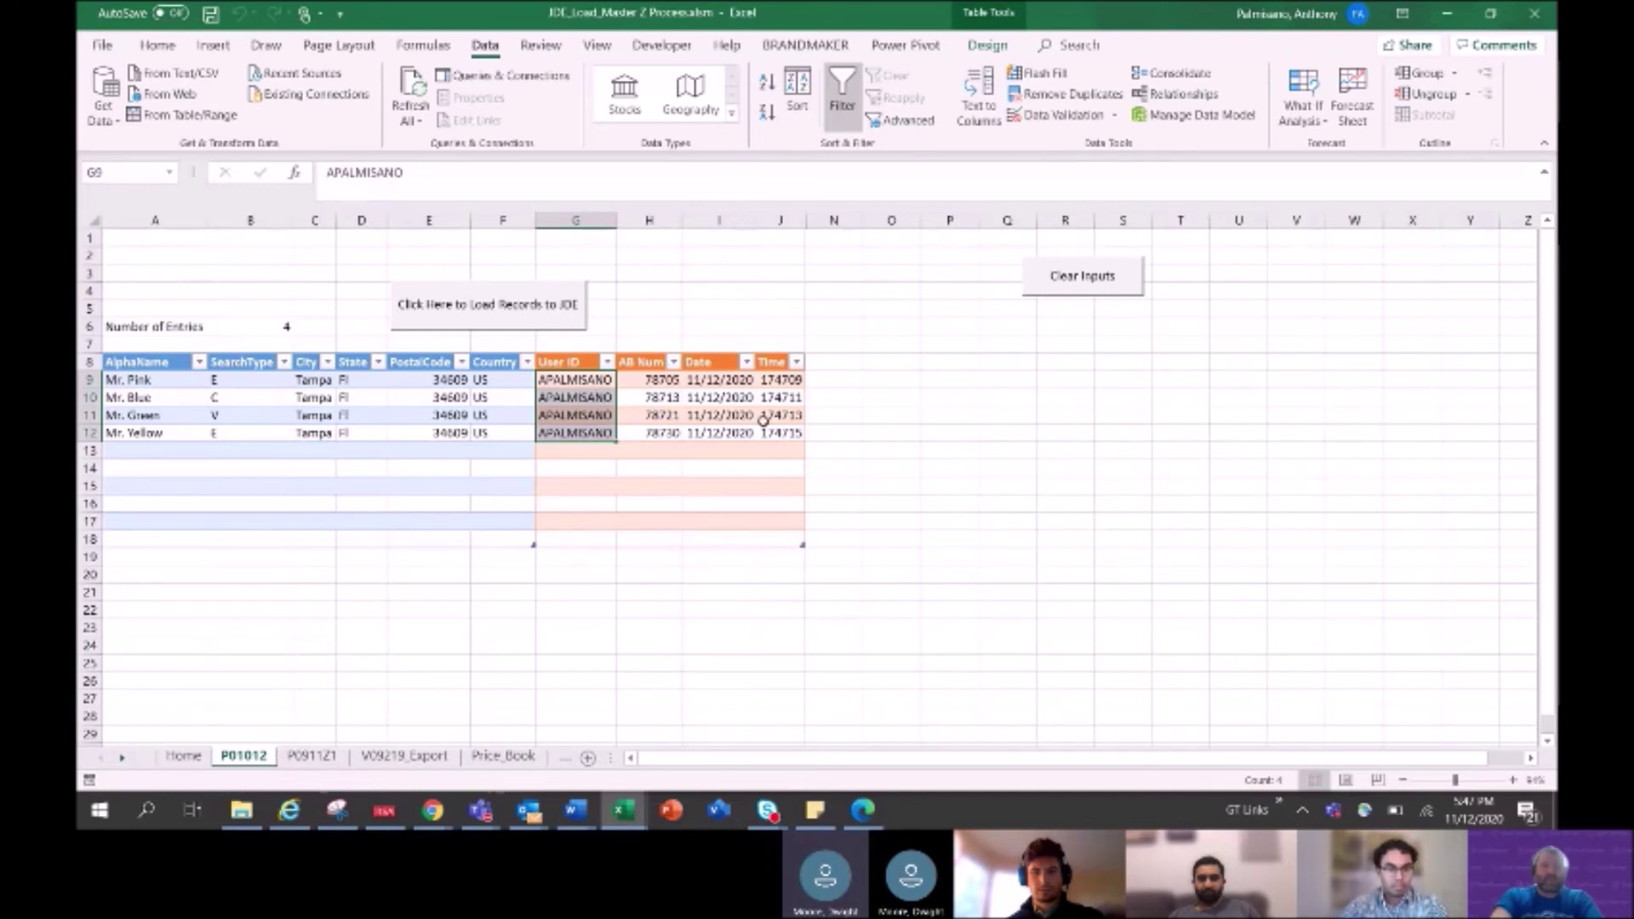
pyautogui.hotkey('alt', 'Tab')
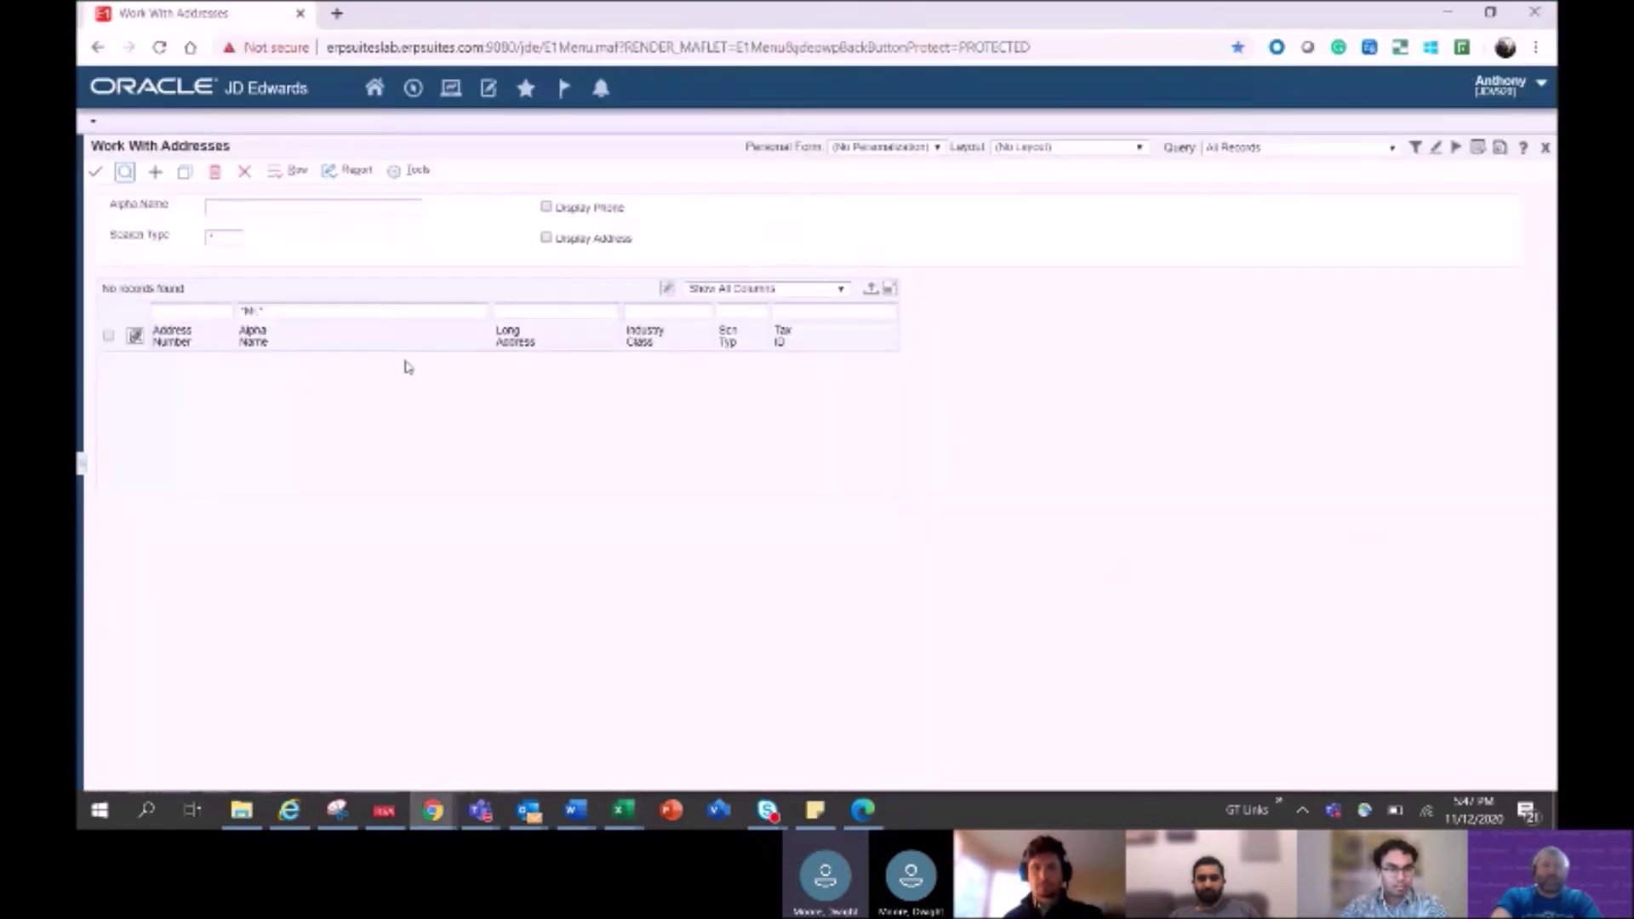
pyautogui.click(125, 172)
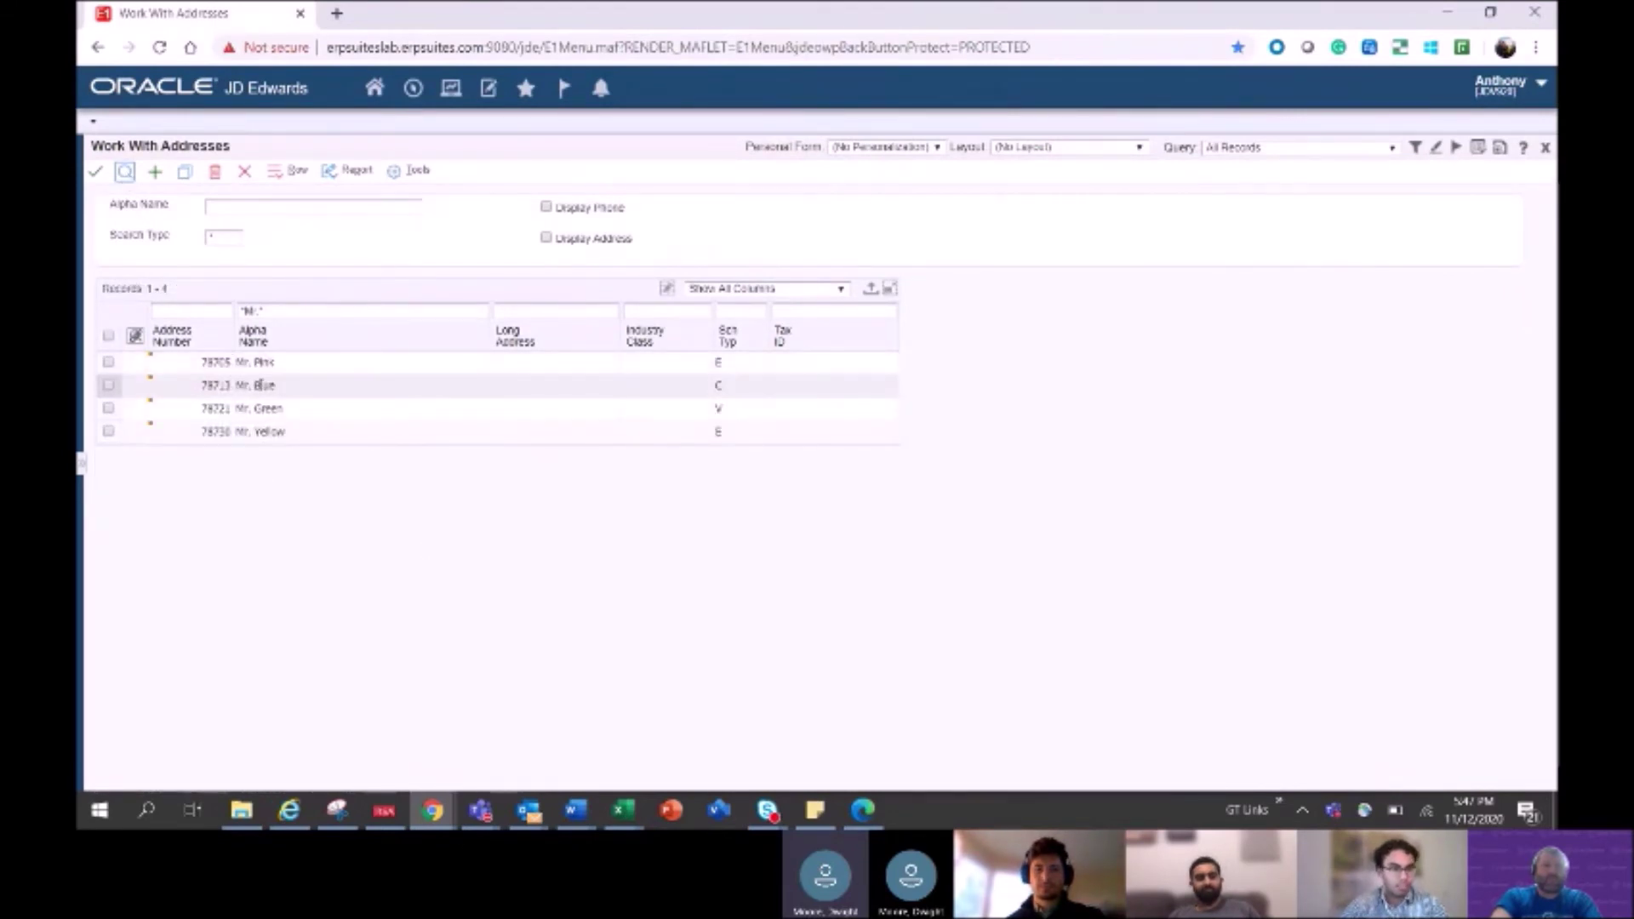
pyautogui.hotkey('alt', 'Tab')
pyautogui.click(648, 380)
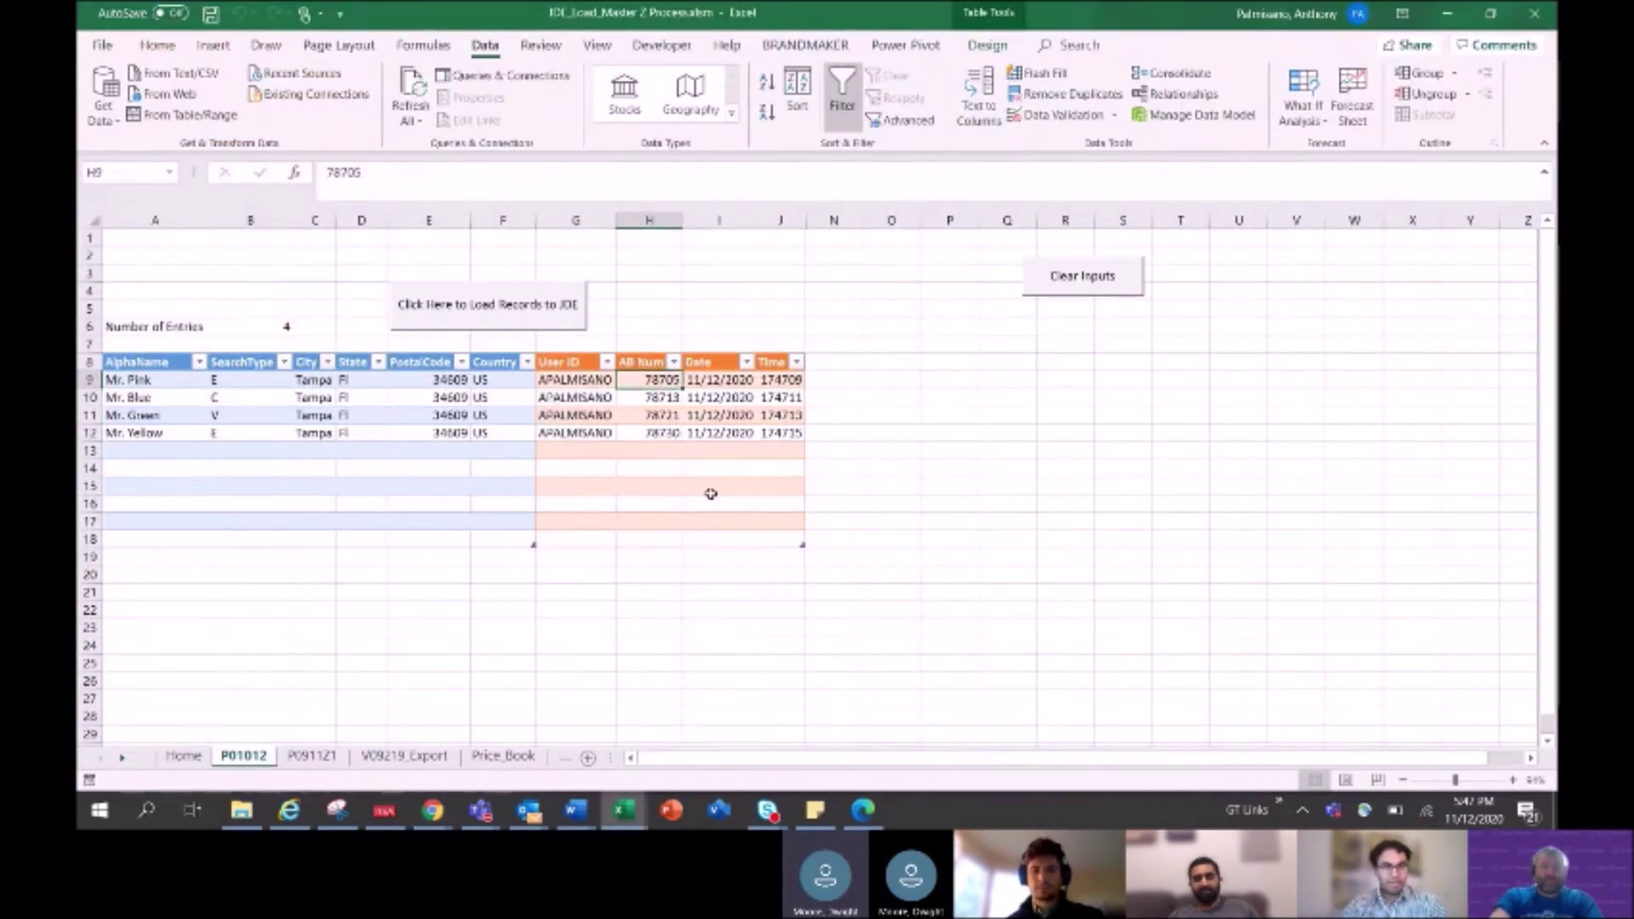
# - Show the P0911Z1 sheet, switch to JD Edwards, open application p0911z1 and list its store and forward journal entries
pyautogui.hotkey('ctrl', 'pagedown')
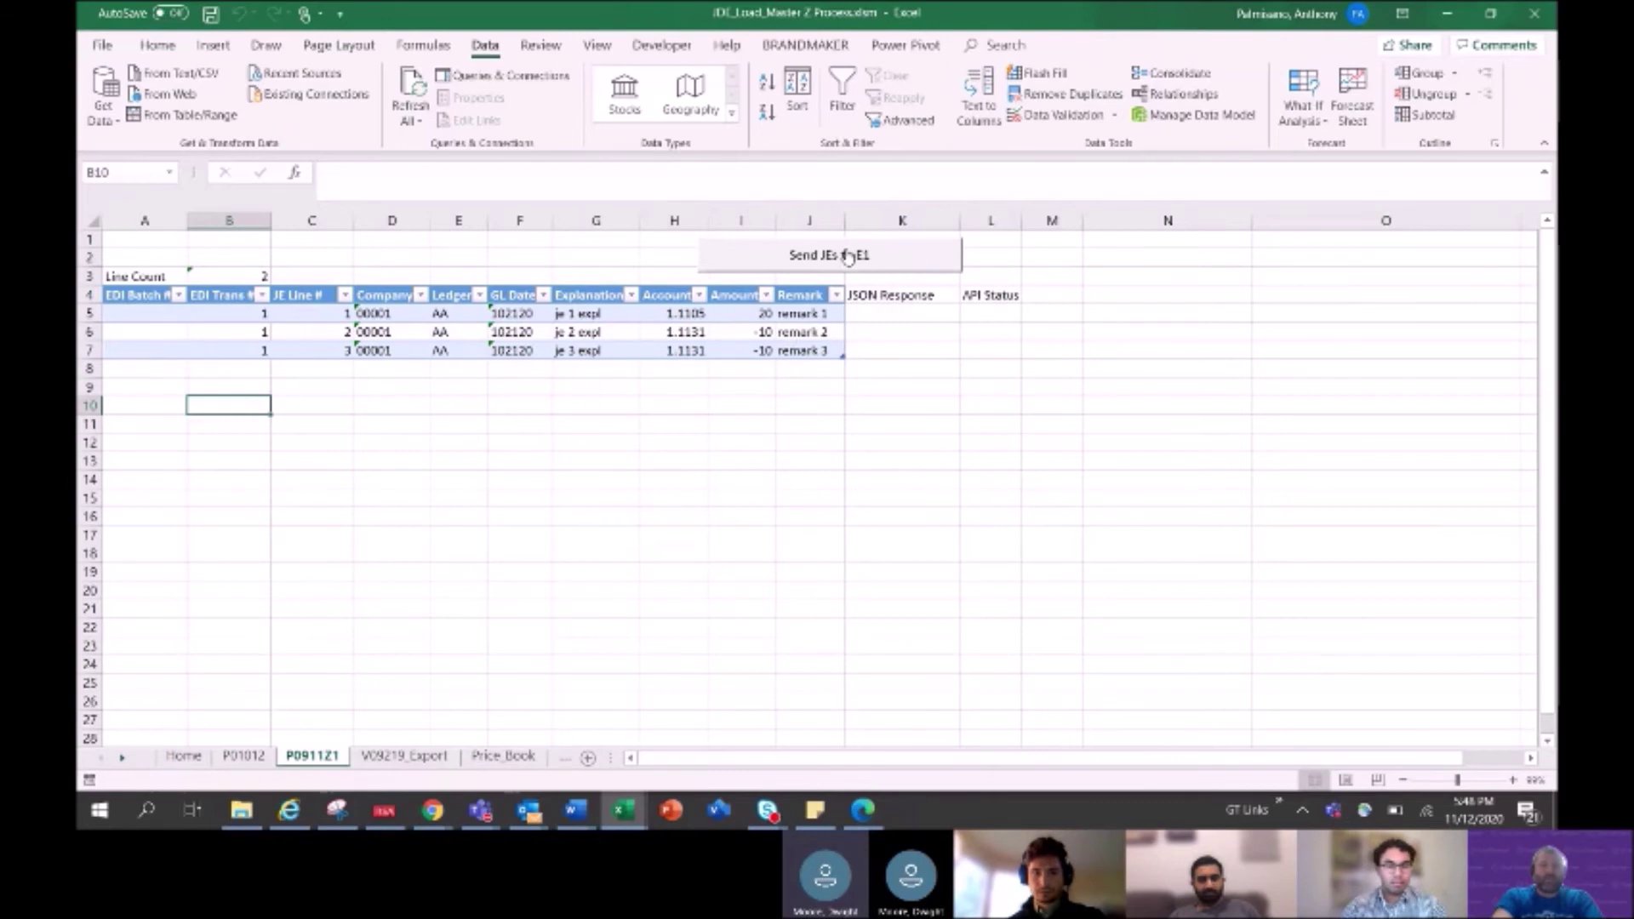
pyautogui.hotkey('alt', 'Tab')
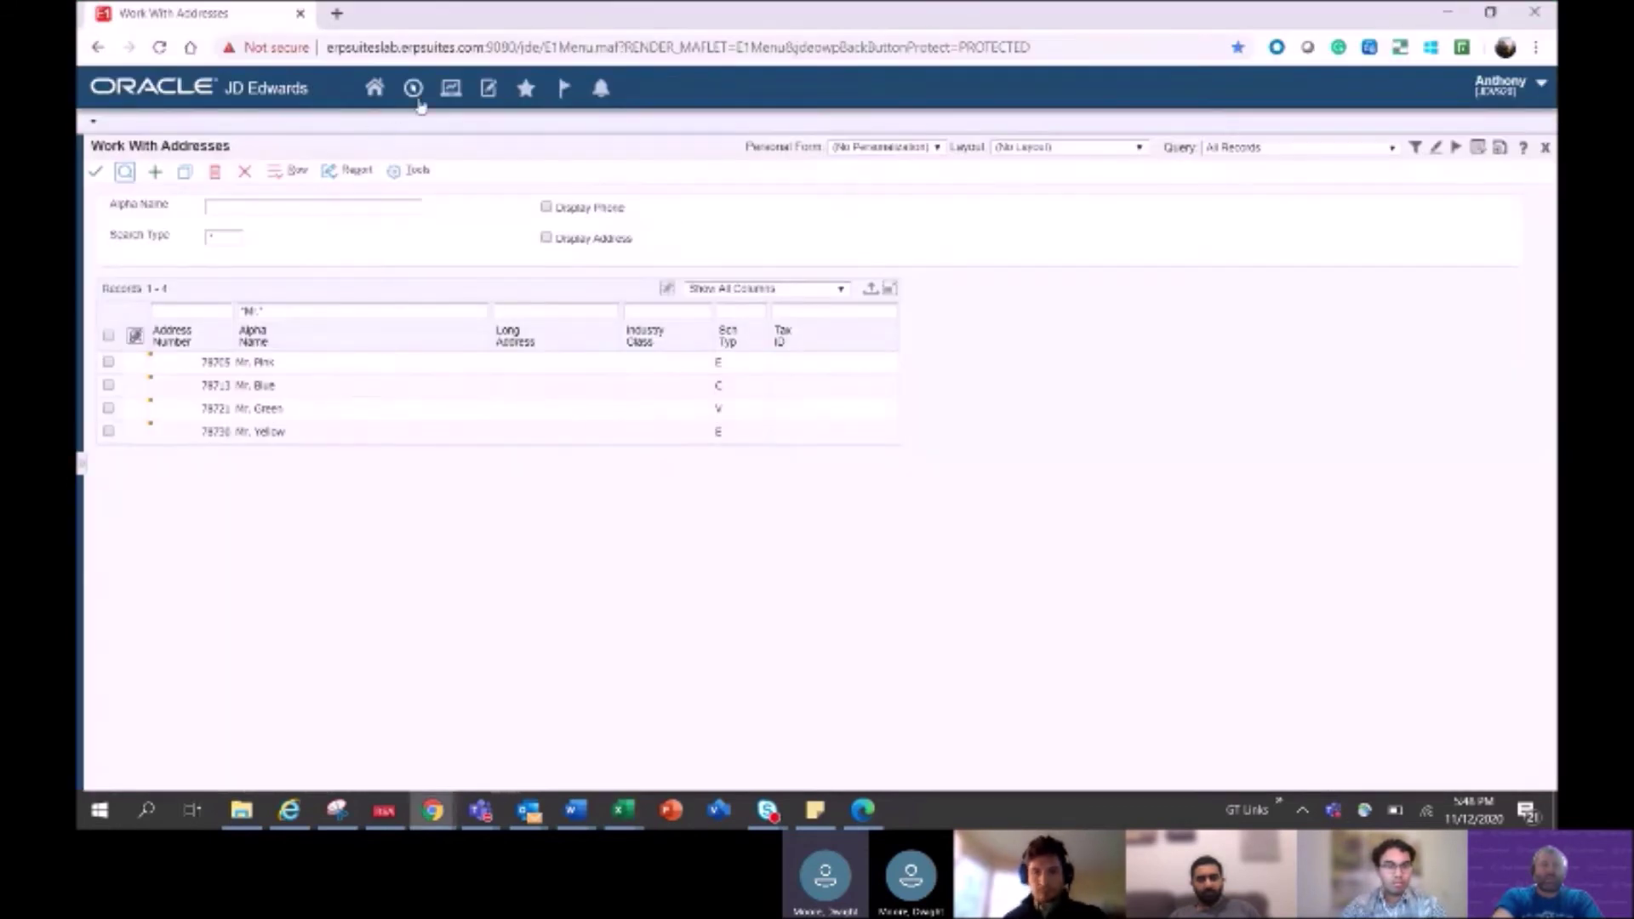
pyautogui.click(413, 89)
pyautogui.write('p0')
pyautogui.write('9')
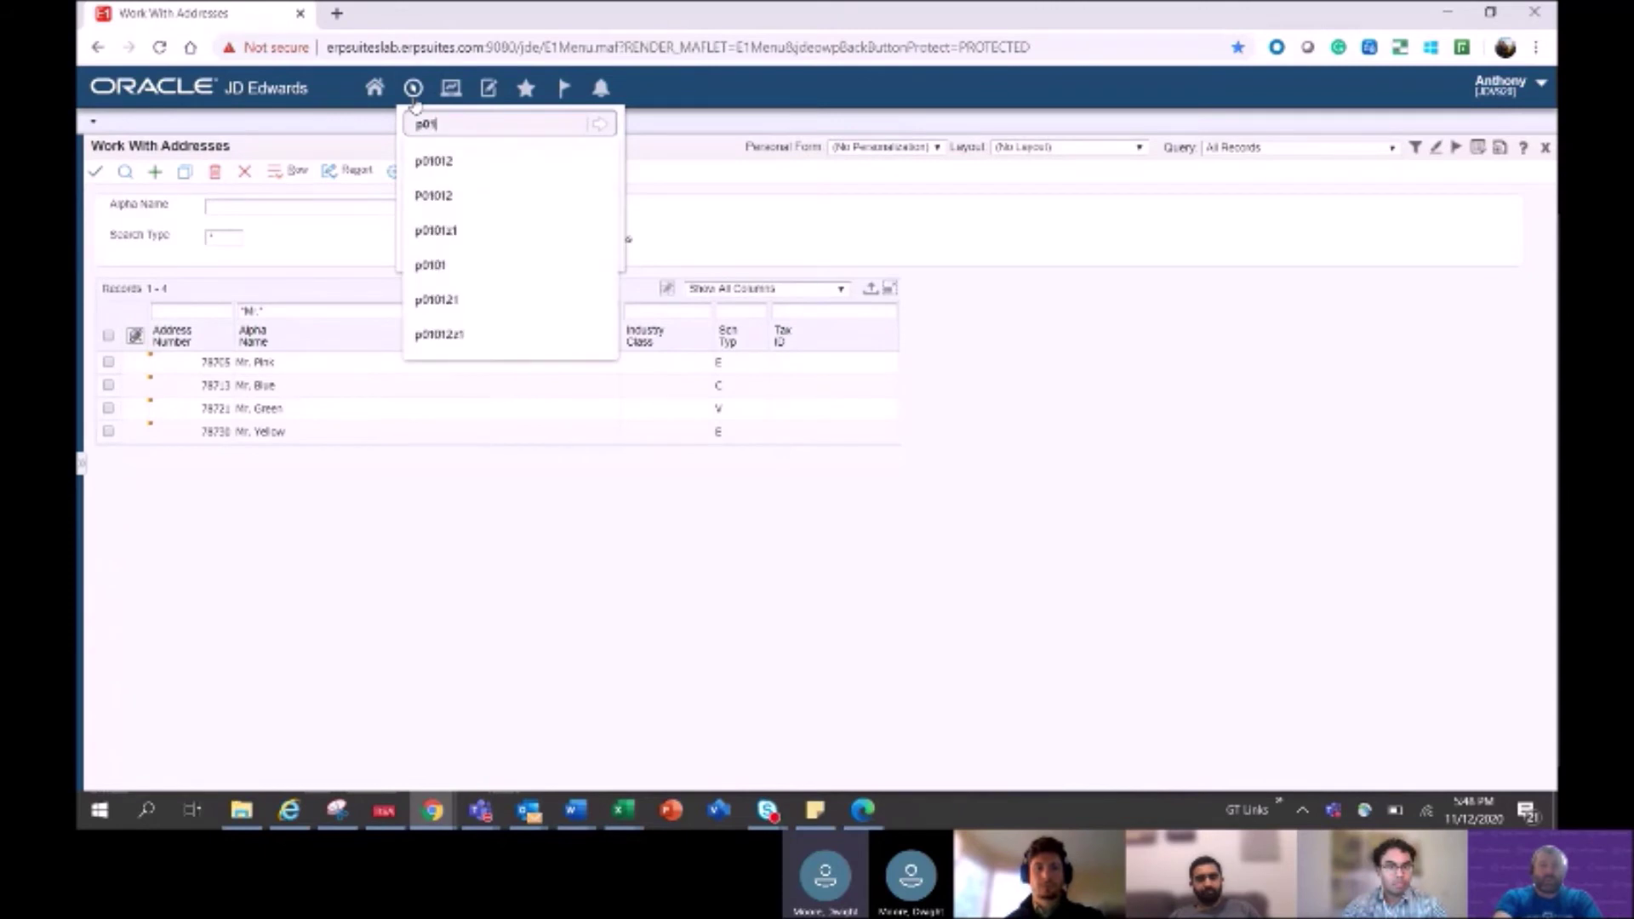
pyautogui.write('11z1')
pyautogui.press('Return')
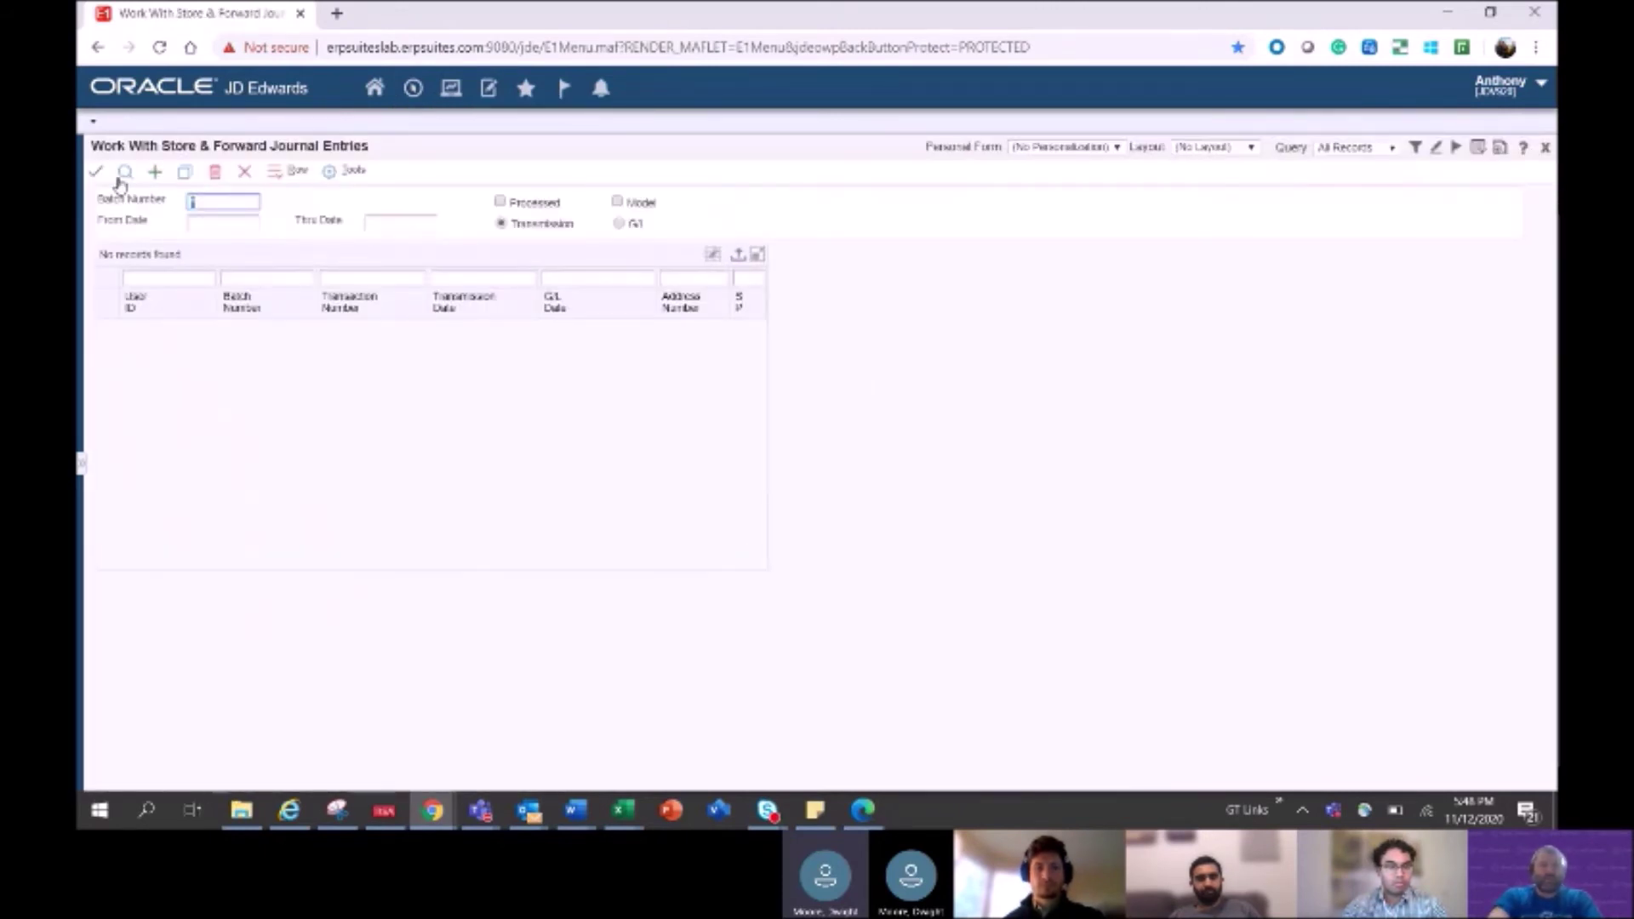
pyautogui.click(124, 174)
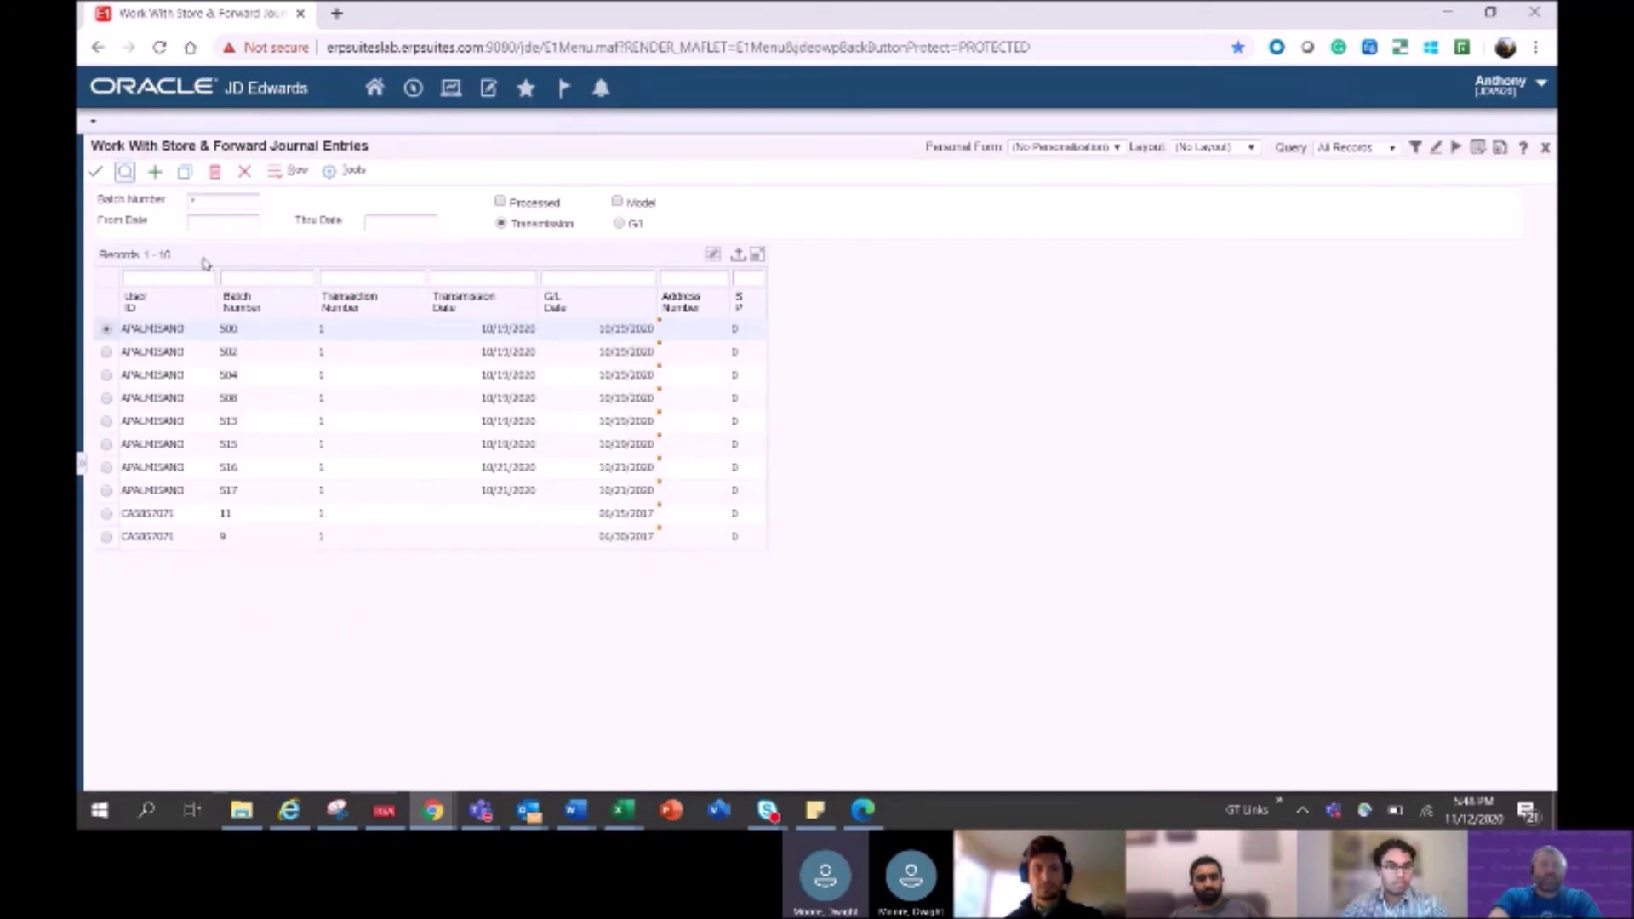
# - Search the store and forward journal entries for G/L Date 11/12/2020
pyautogui.click(574, 282)
pyautogui.write('11/12/2020')
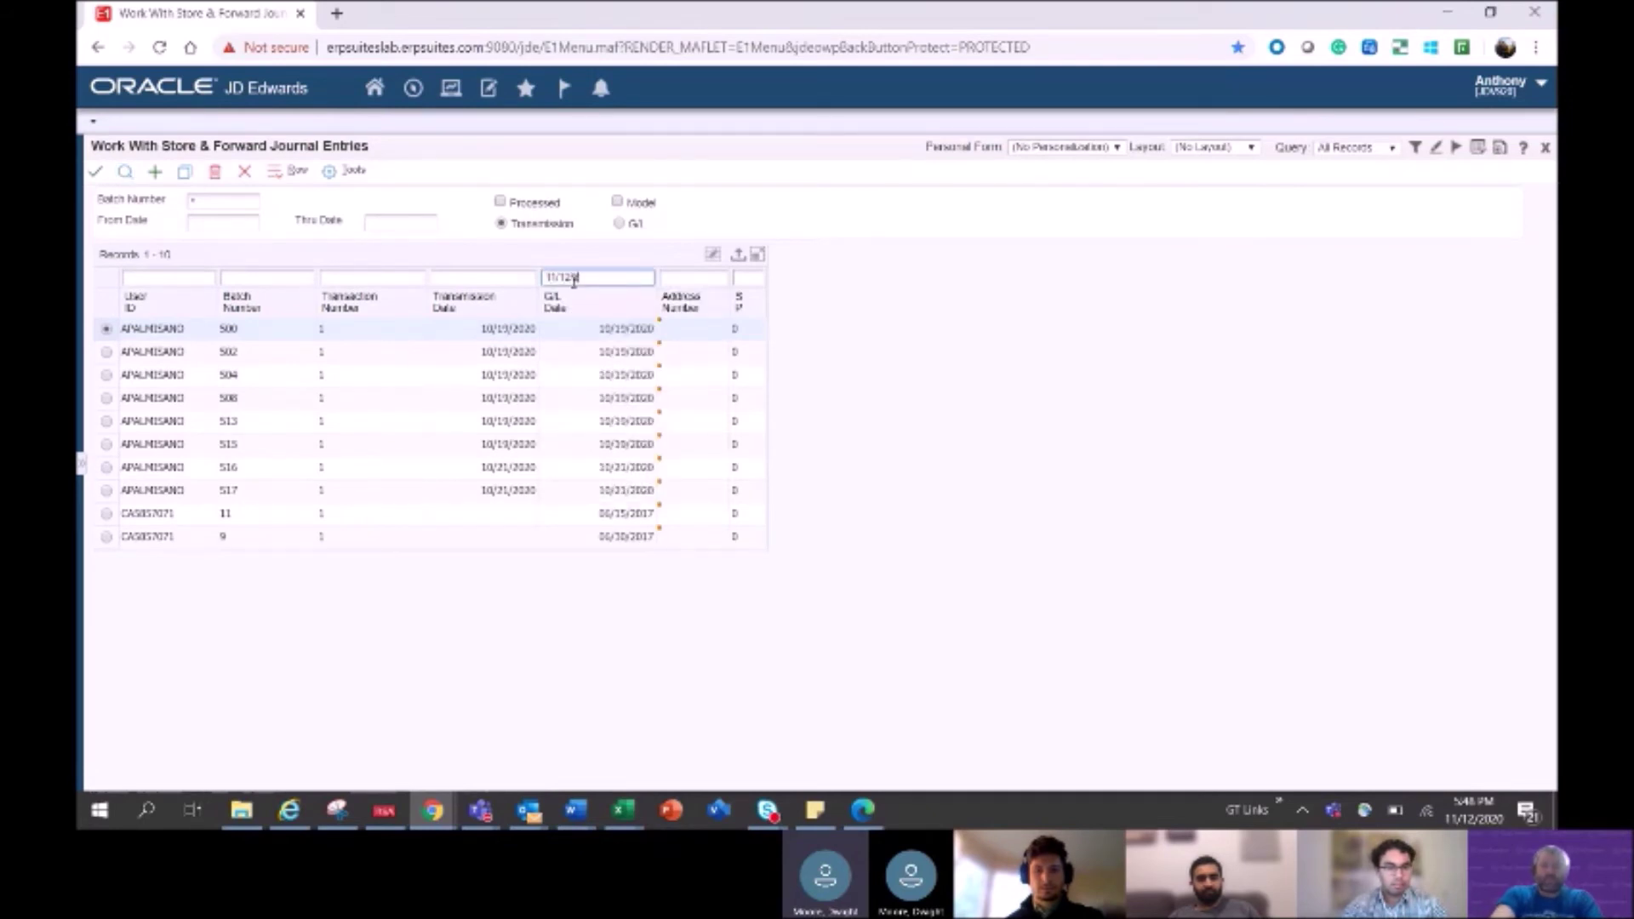
pyautogui.press('Return')
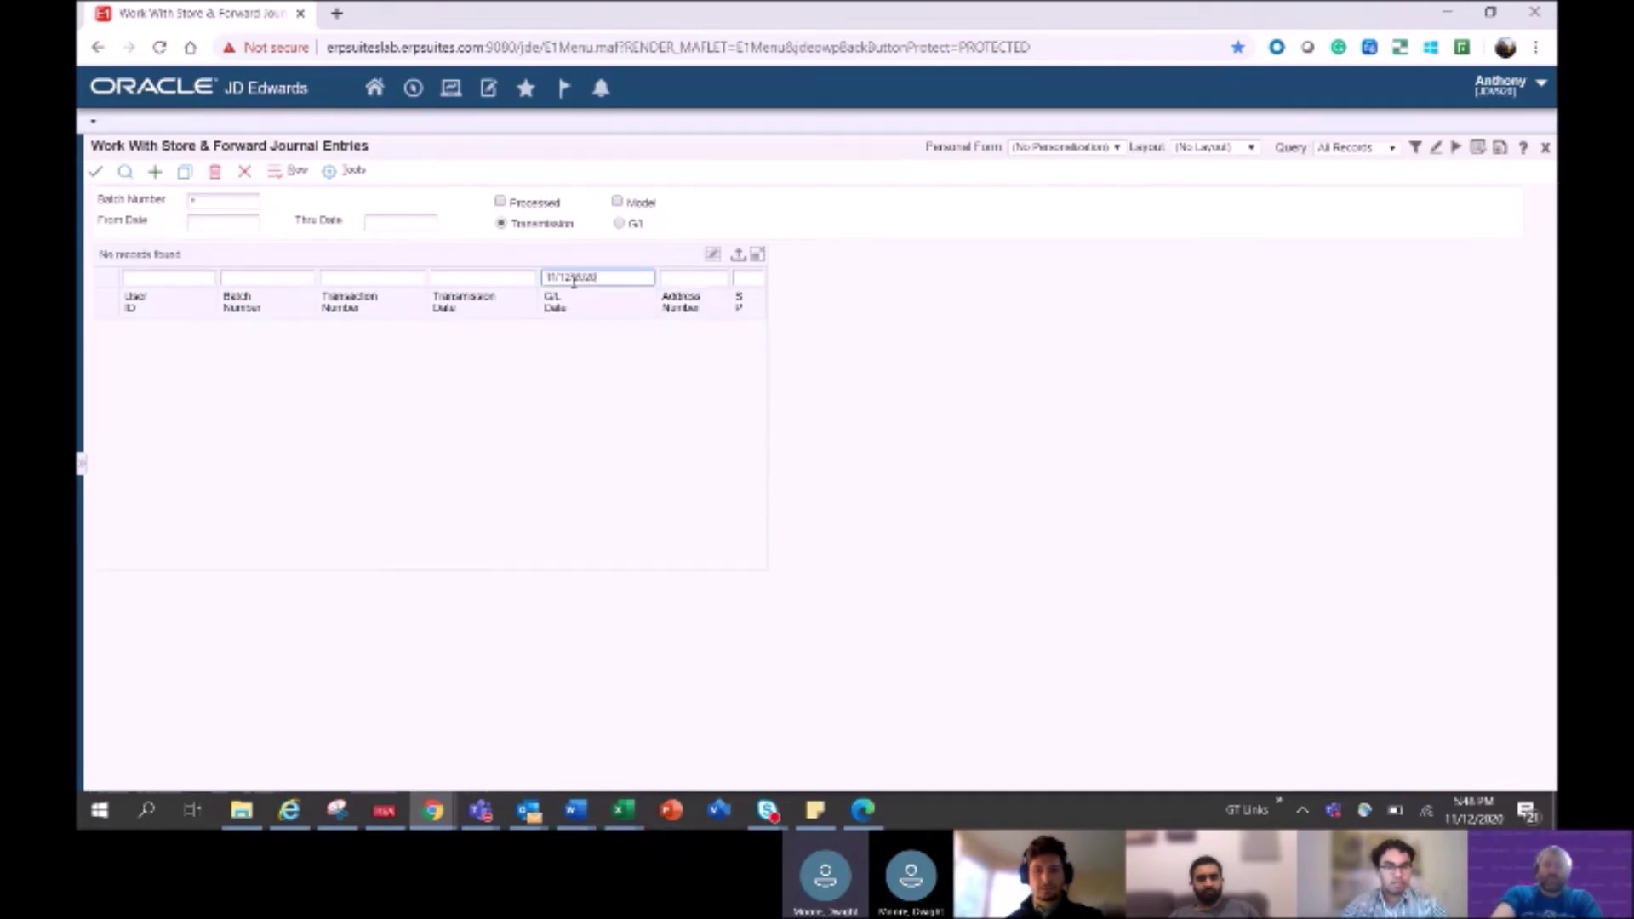
pyautogui.click(125, 171)
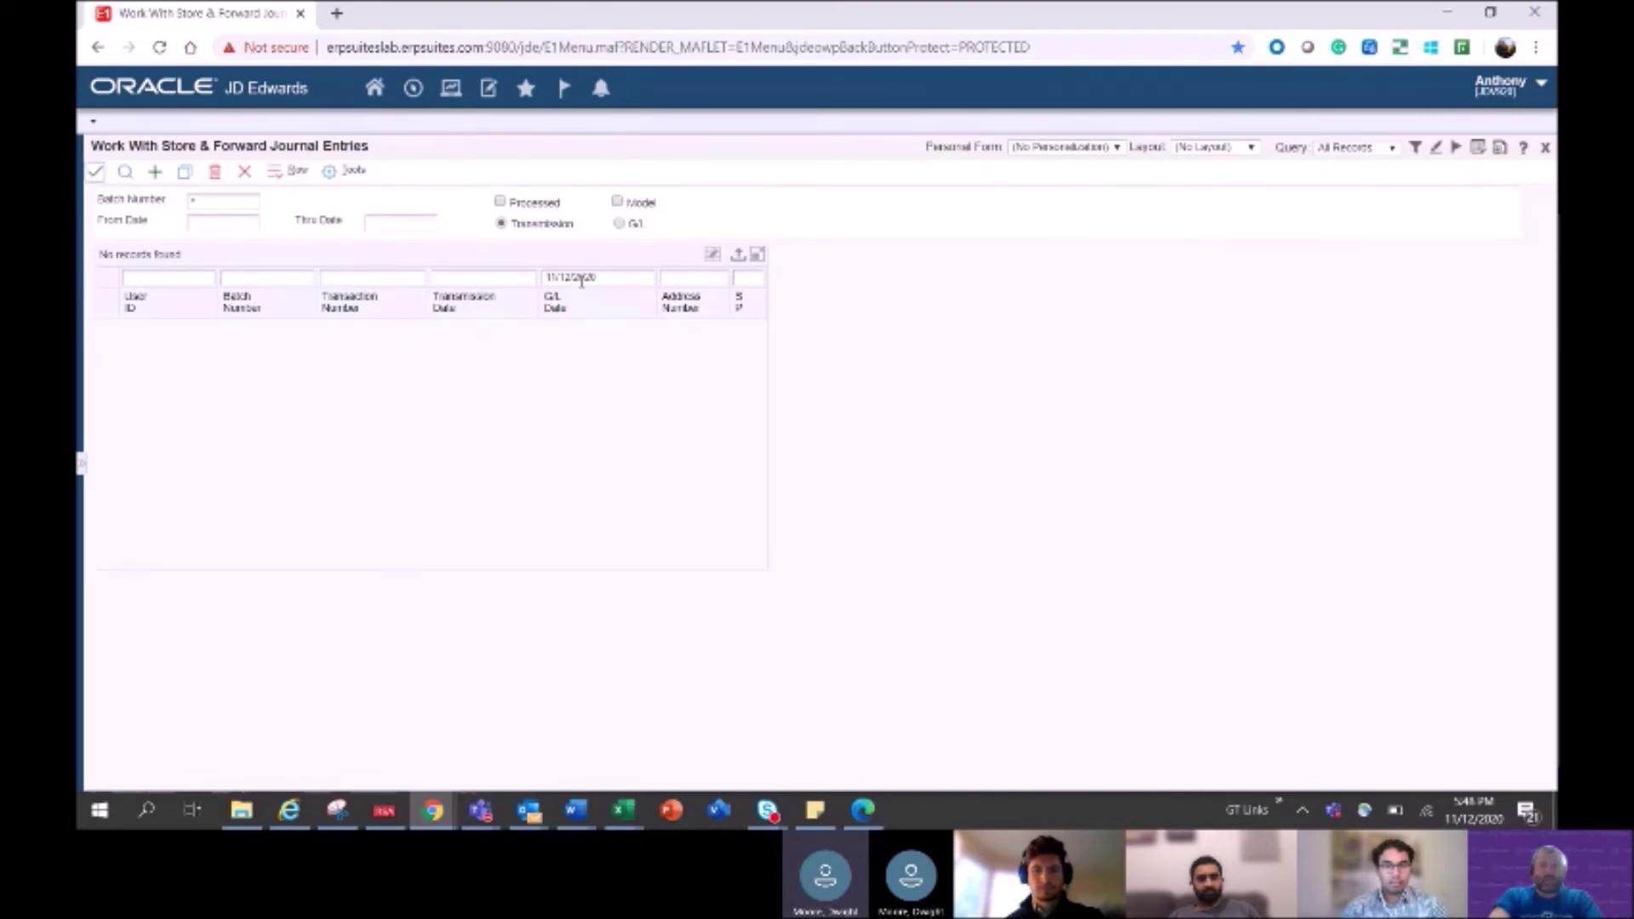
# - Set the Transmission Date filter to 11/12/2020 and clear the G/L Date filter
pyautogui.click(518, 274)
pyautogui.write('1/')
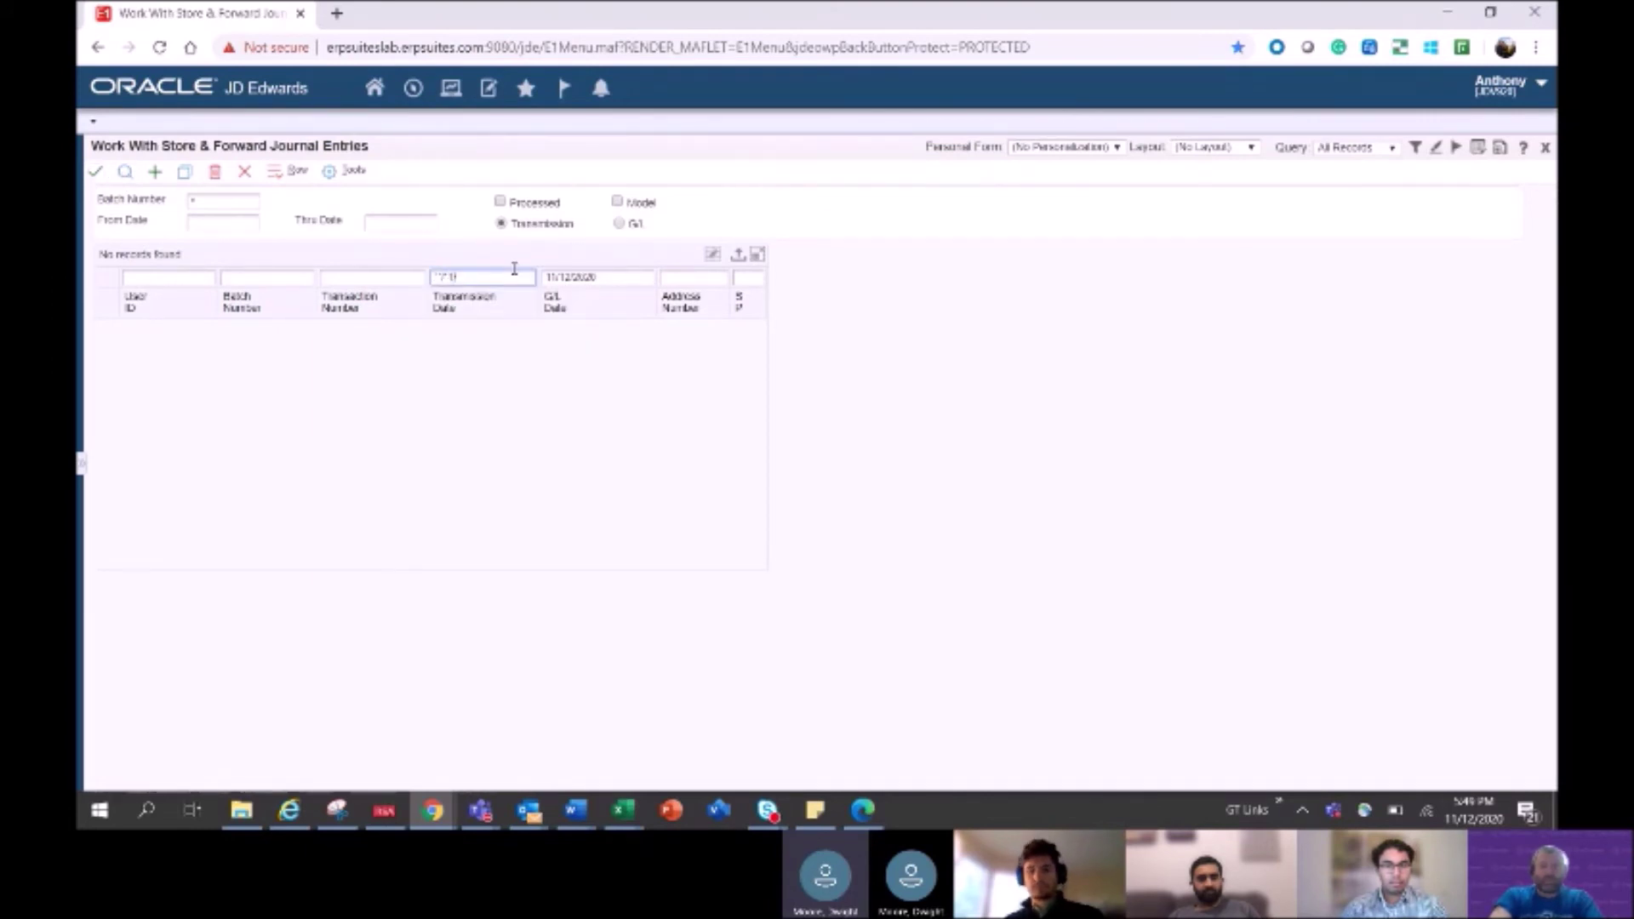
pyautogui.write('12/20')
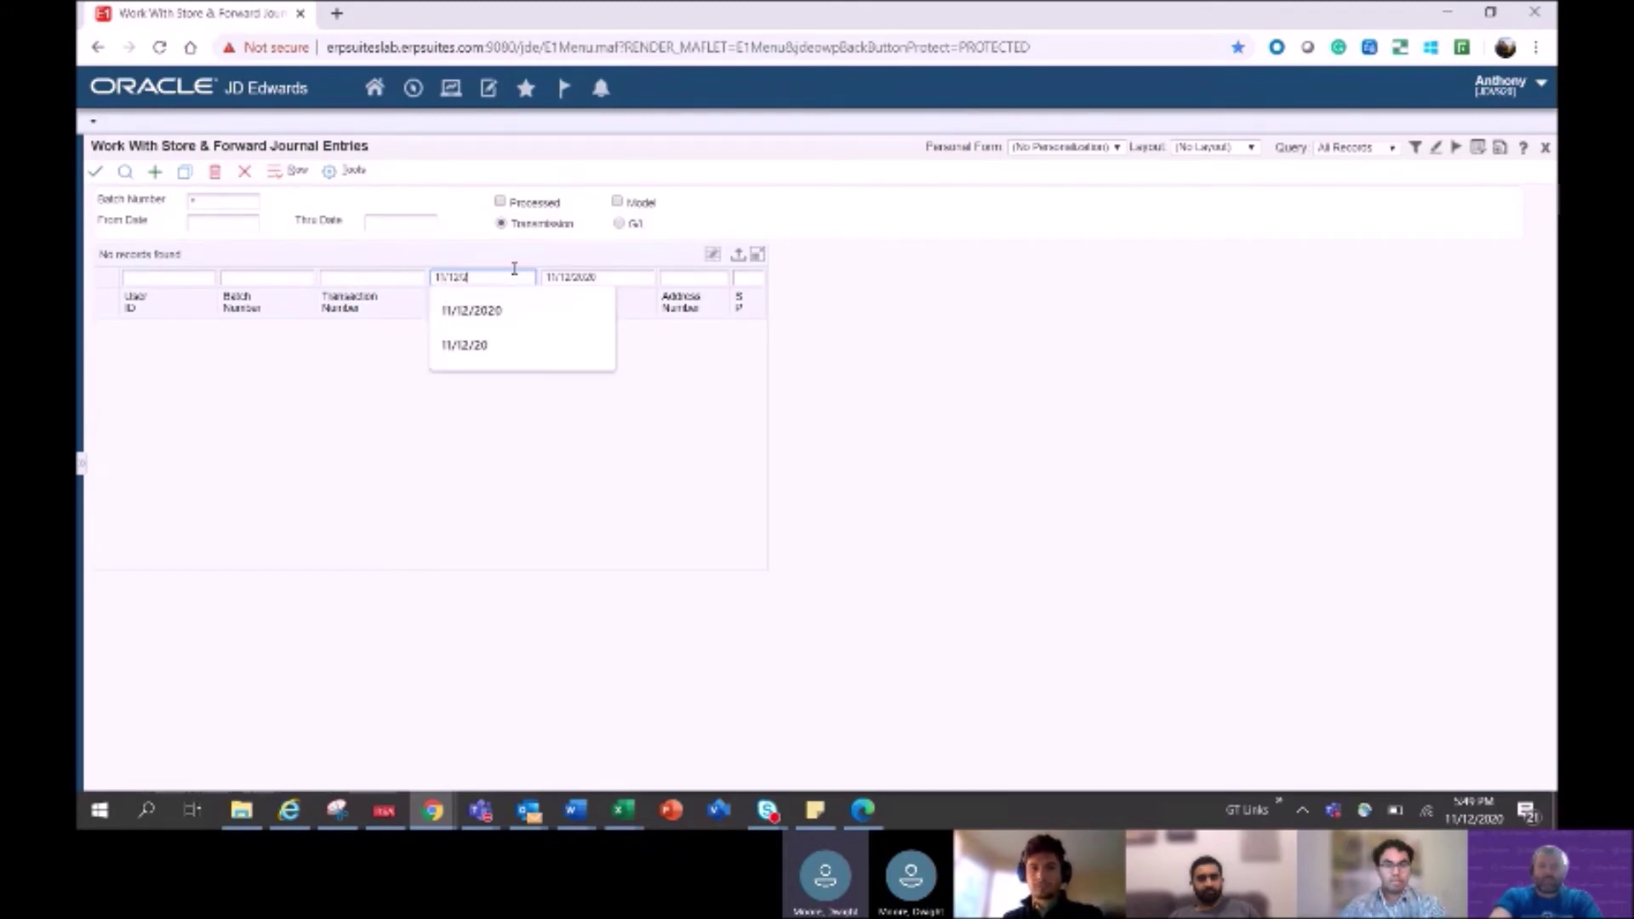
pyautogui.press('Tab')
pyautogui.press('BackSpace')
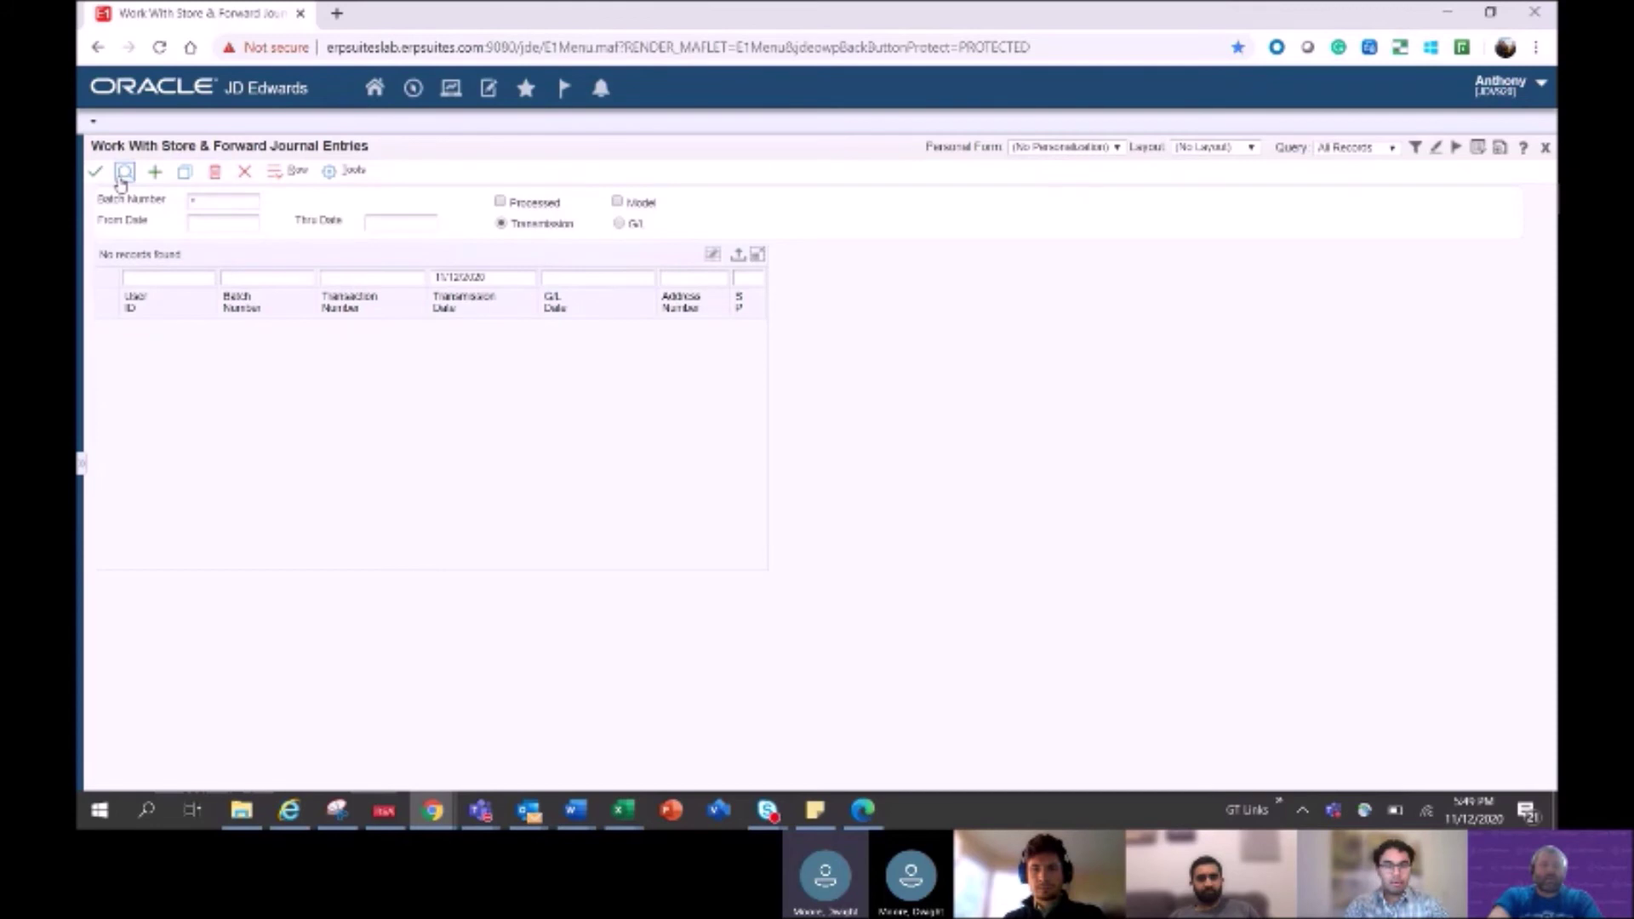
# - Switch to the Excel workbook, send the P0911Z1 journal entry lines to E1, and check the returned JSON Response and API Status values
pyautogui.hotkey('alt', 'Tab')
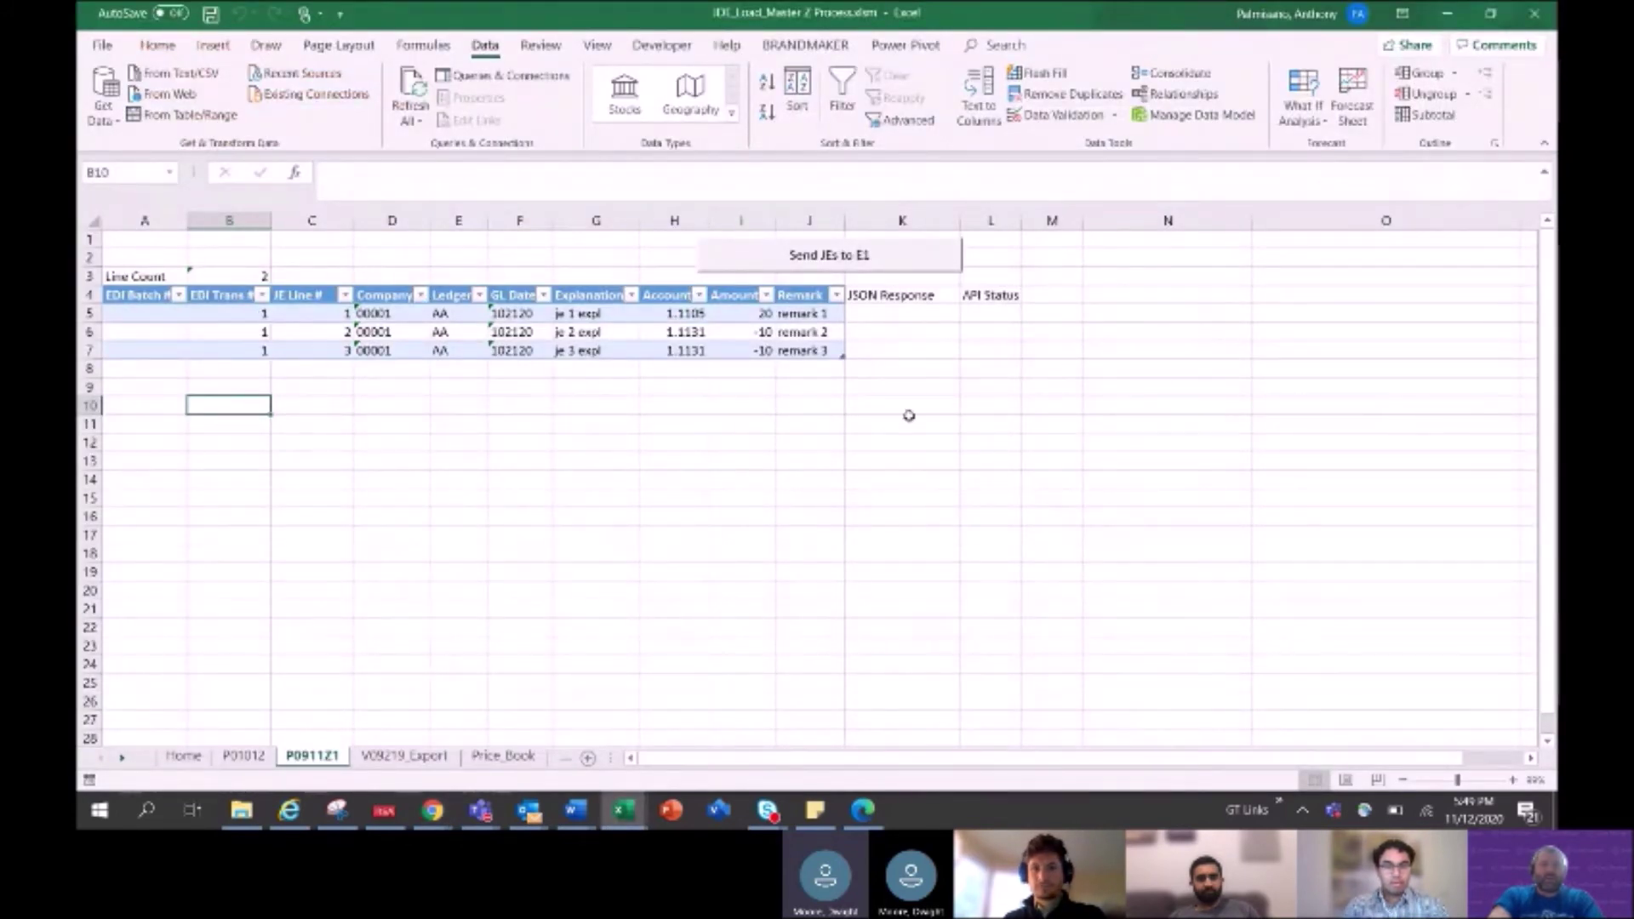
pyautogui.click(889, 294)
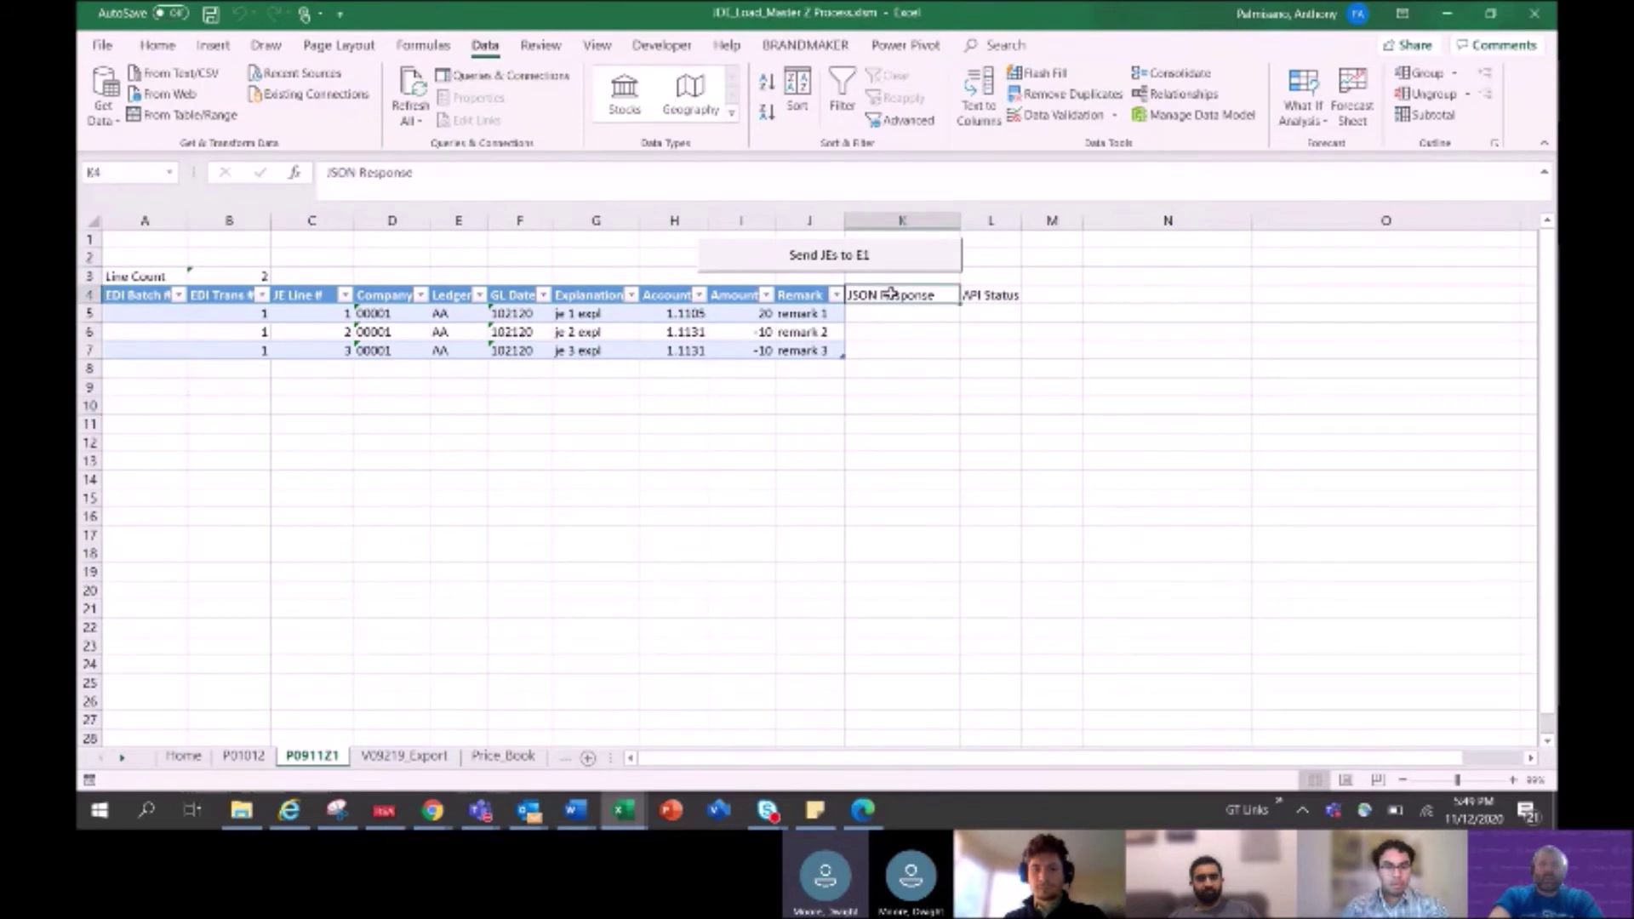
pyautogui.moveTo(949, 297); pyautogui.dragTo(974, 296)
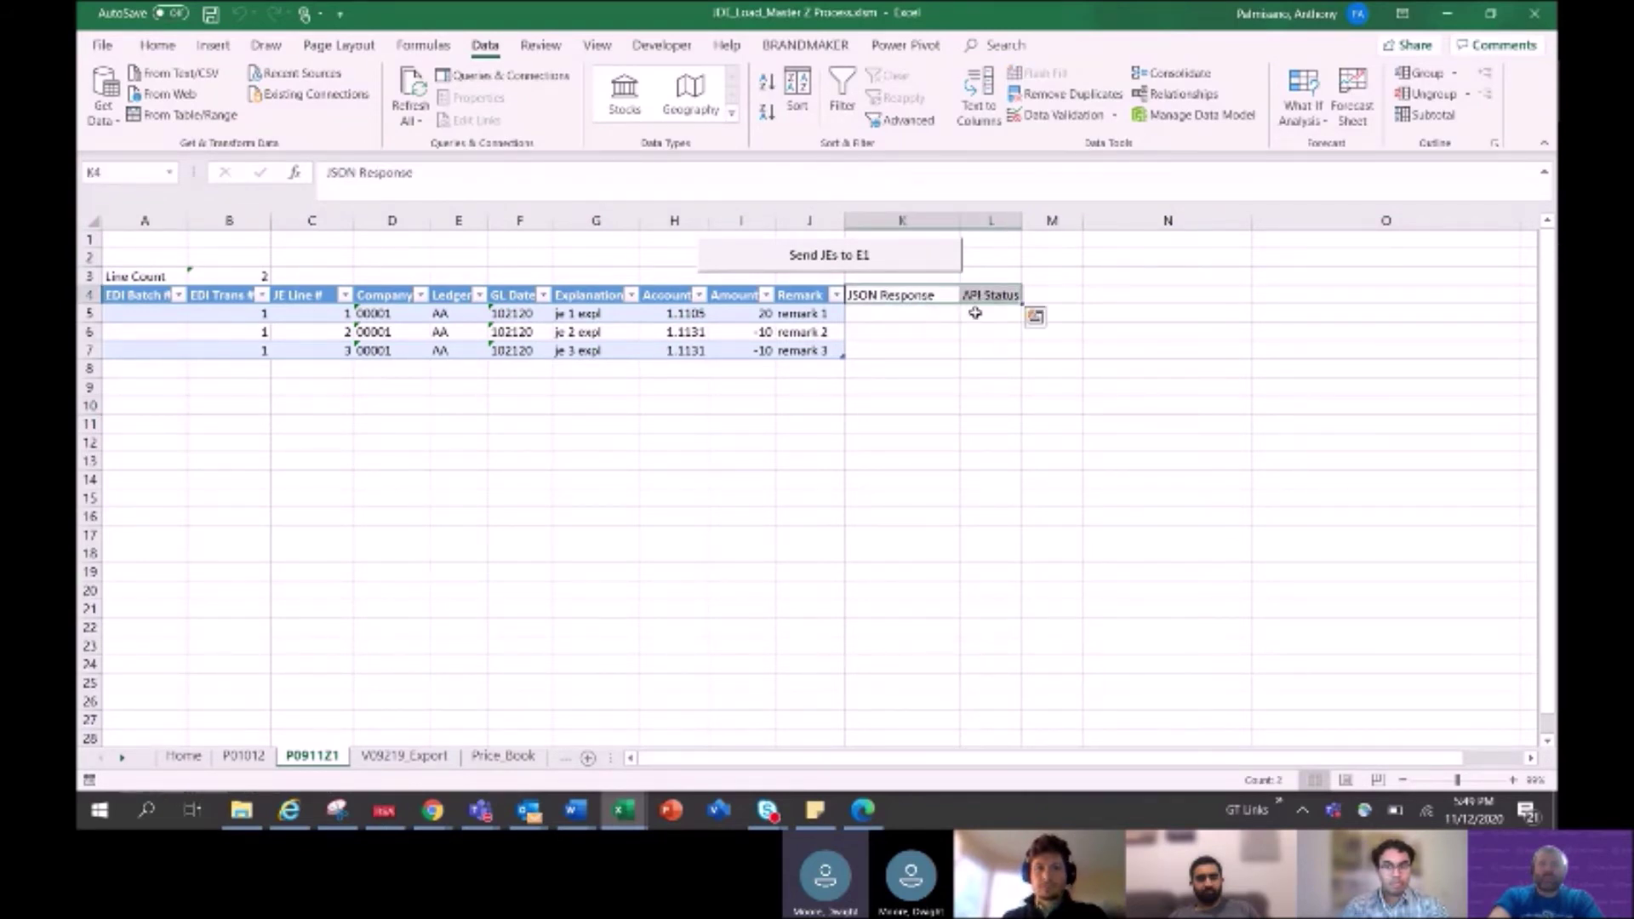
pyautogui.click(979, 429)
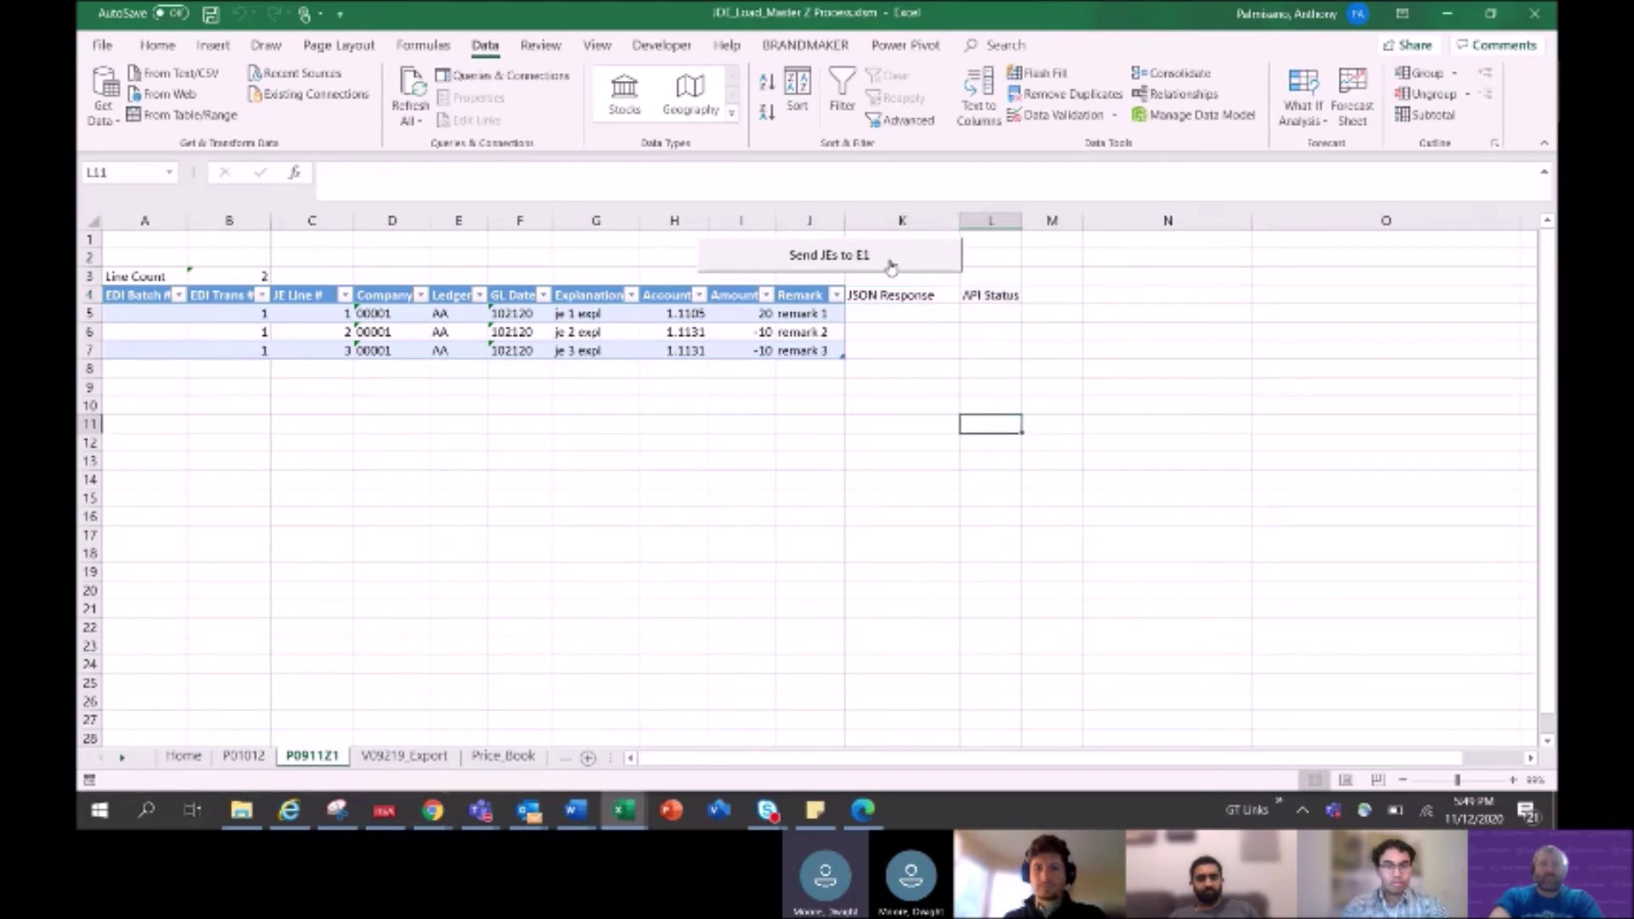
pyautogui.click(889, 261)
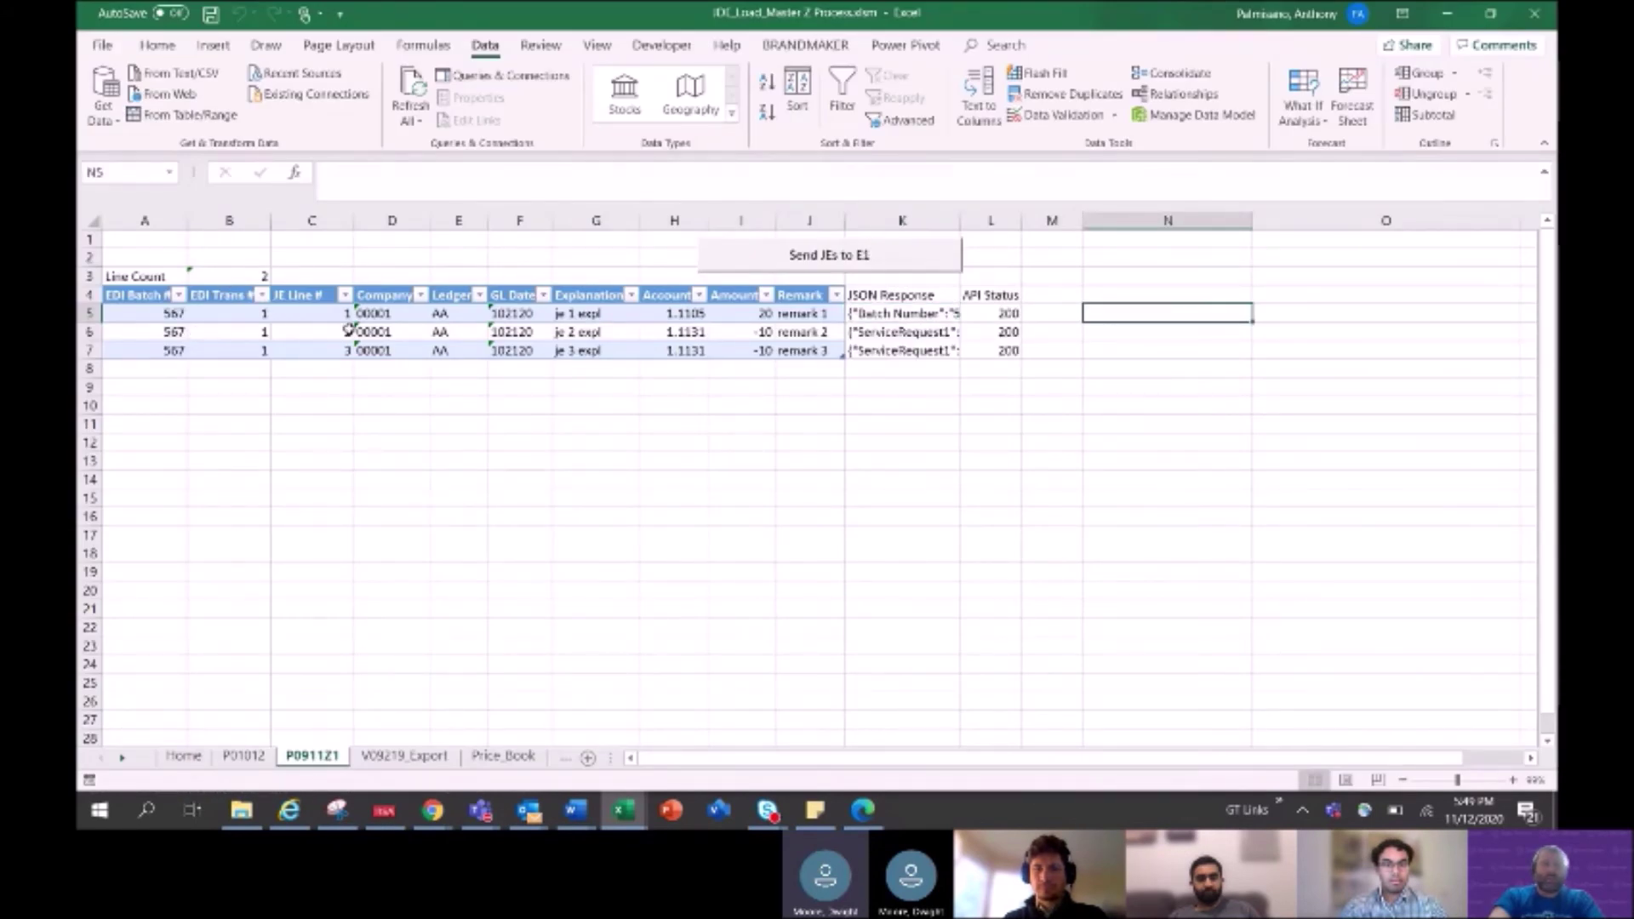
pyautogui.click(914, 332)
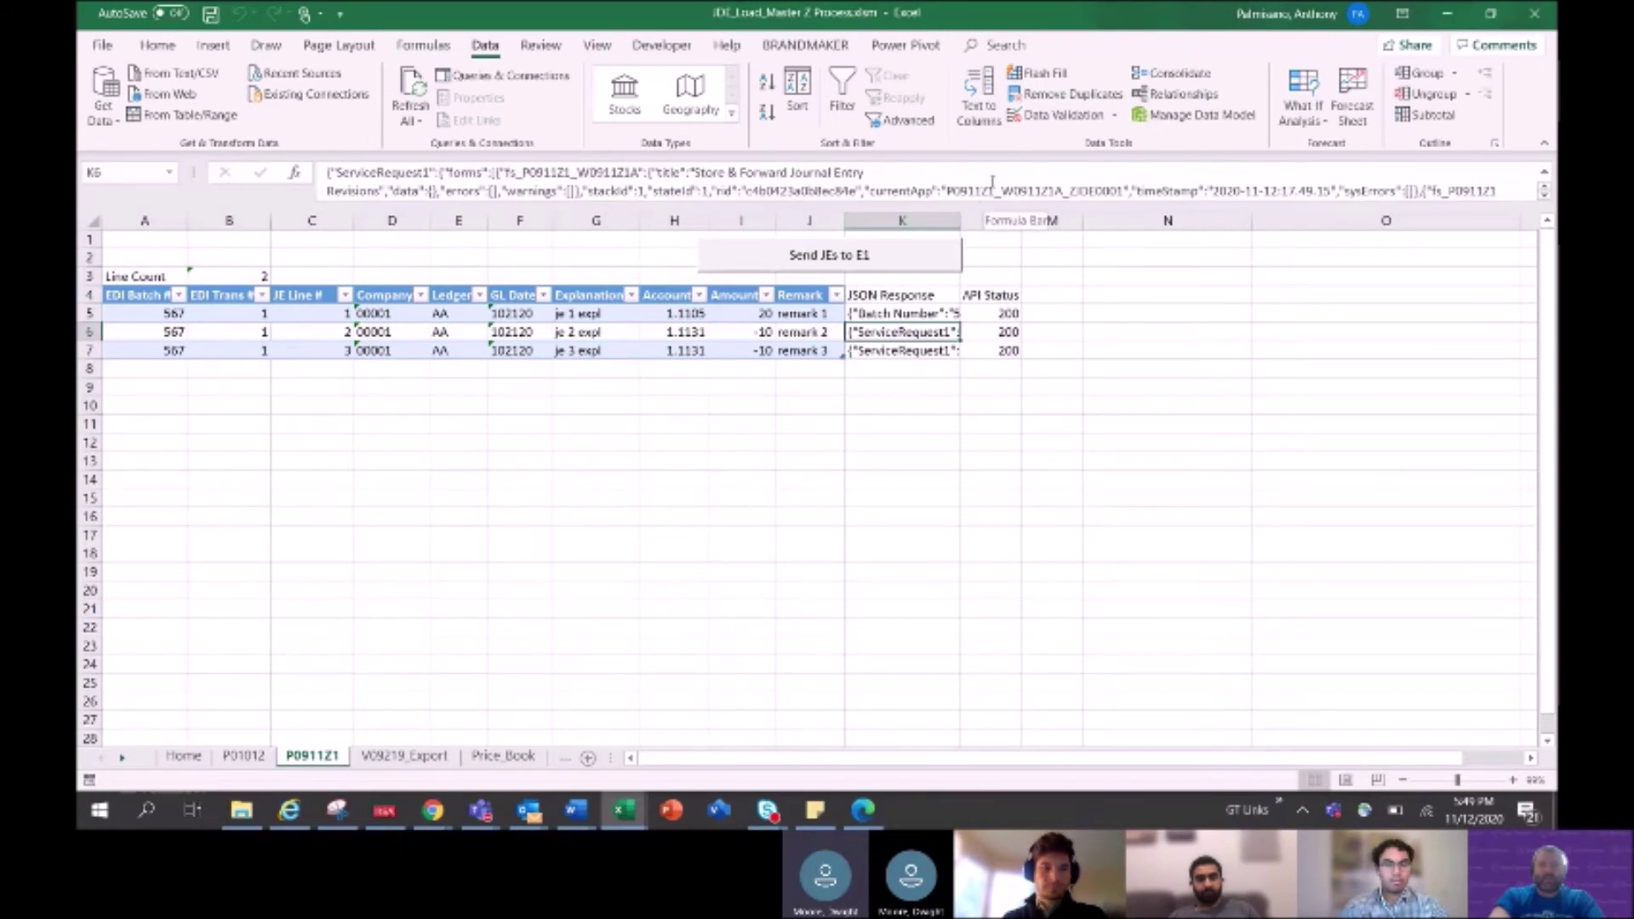
pyautogui.moveTo(1011, 332)
pyautogui.mouseDown()
pyautogui.moveTo(1008, 317)
pyautogui.moveTo(1003, 350)
pyautogui.mouseUp()
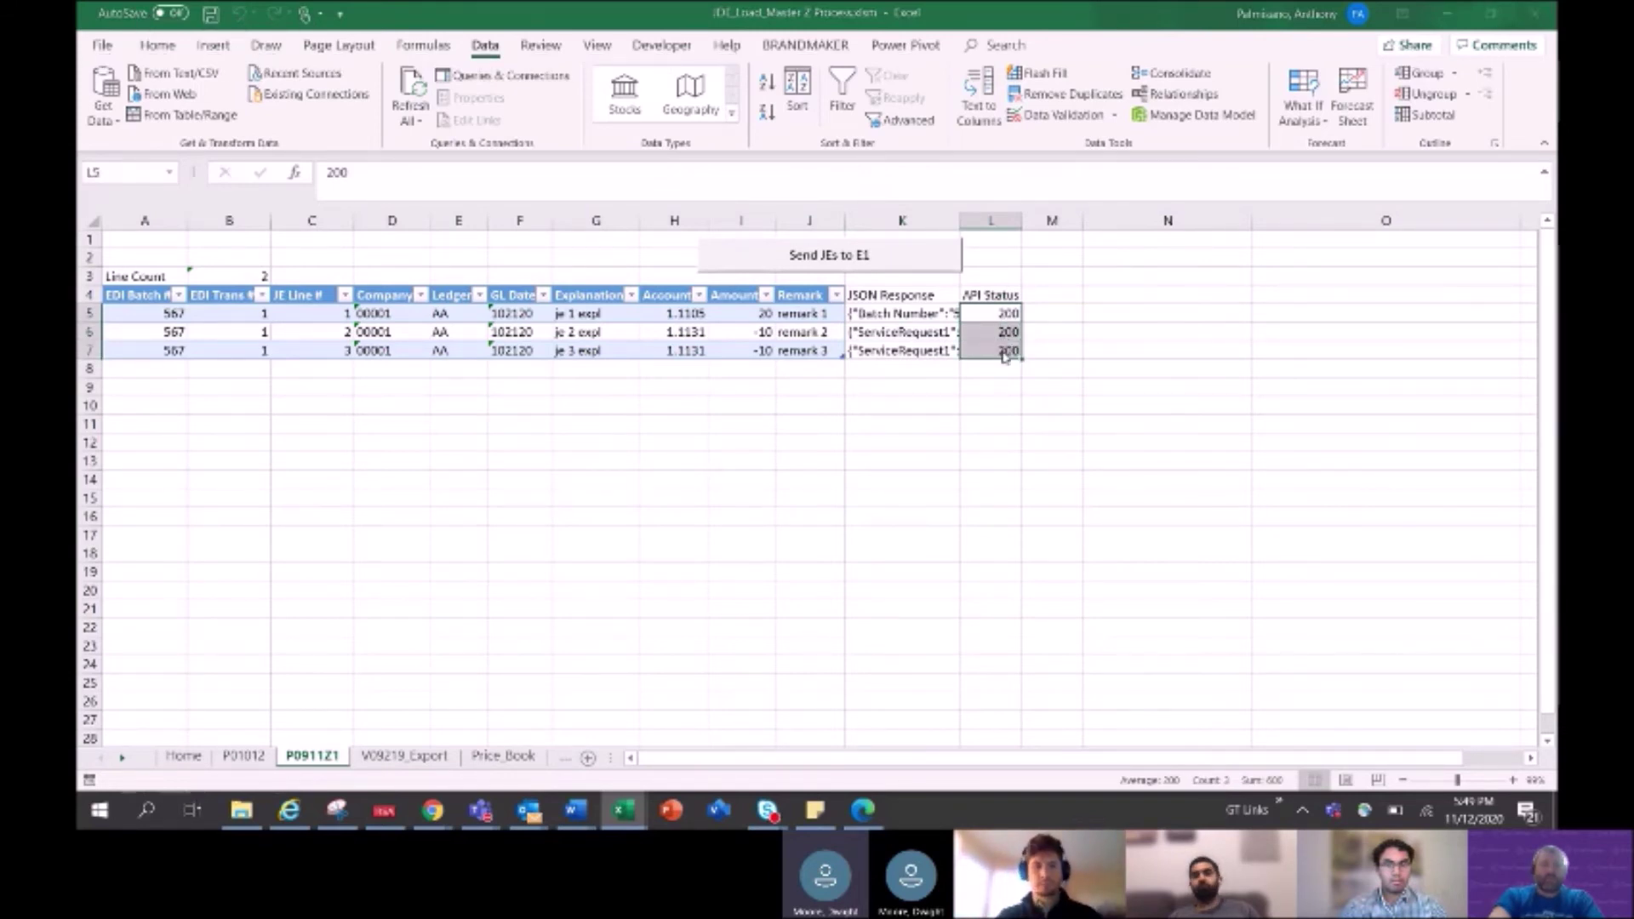
# - Switch to JD Edwards, refresh the journal entry search, and open the entry whose batch number matches the workbook's EDI Batch # column
pyautogui.hotkey('alt', 'Tab')
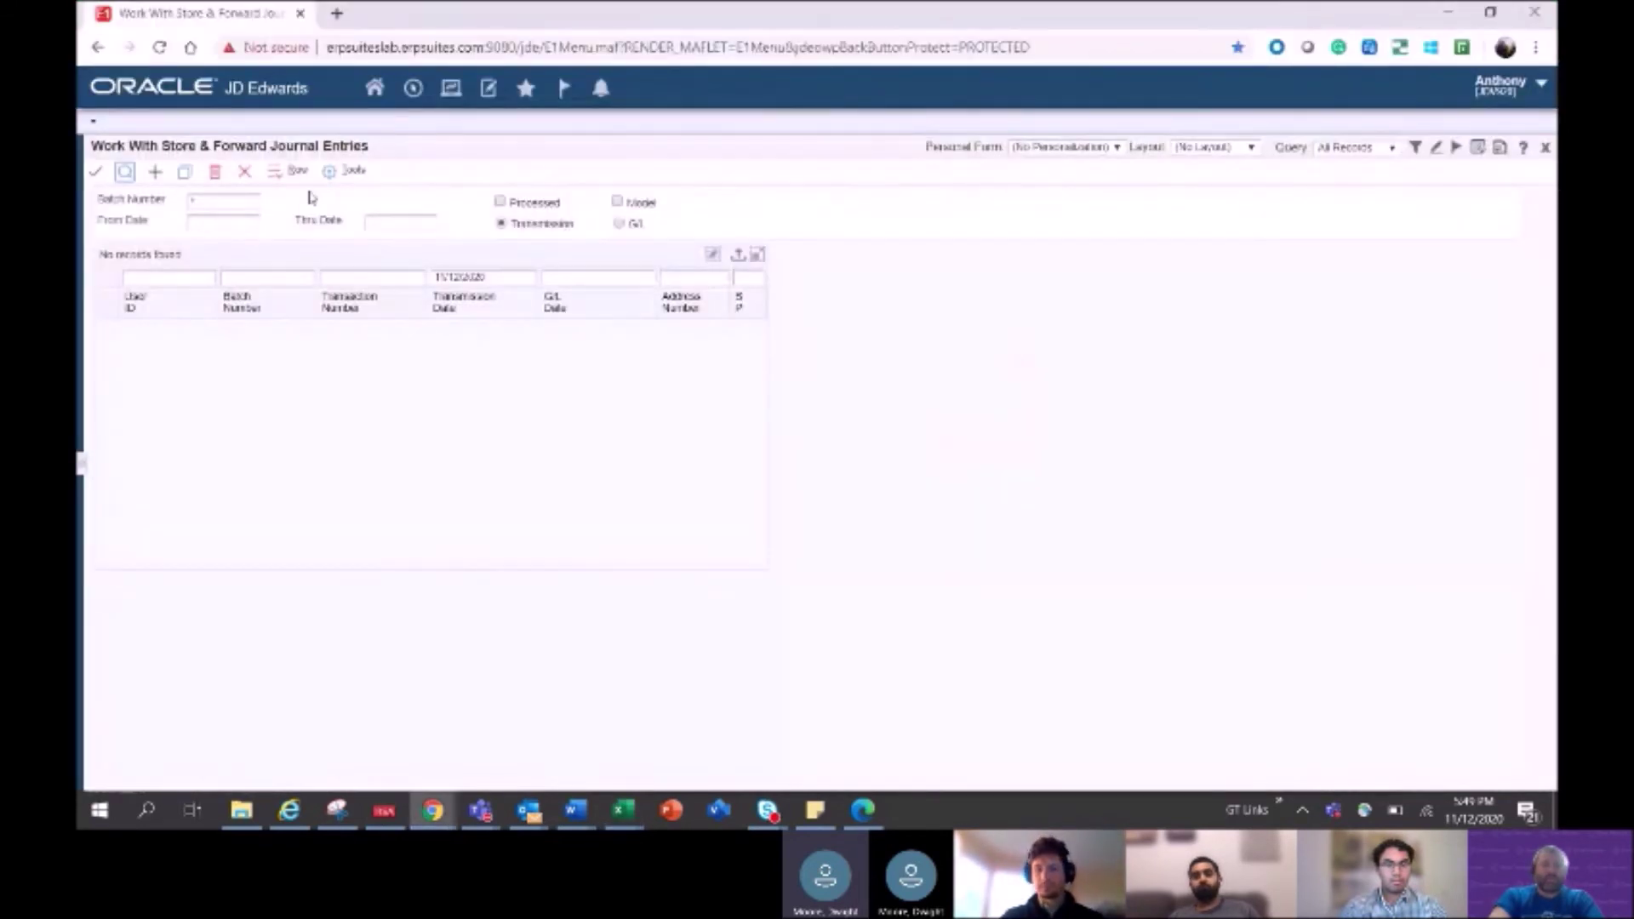
pyautogui.click(121, 173)
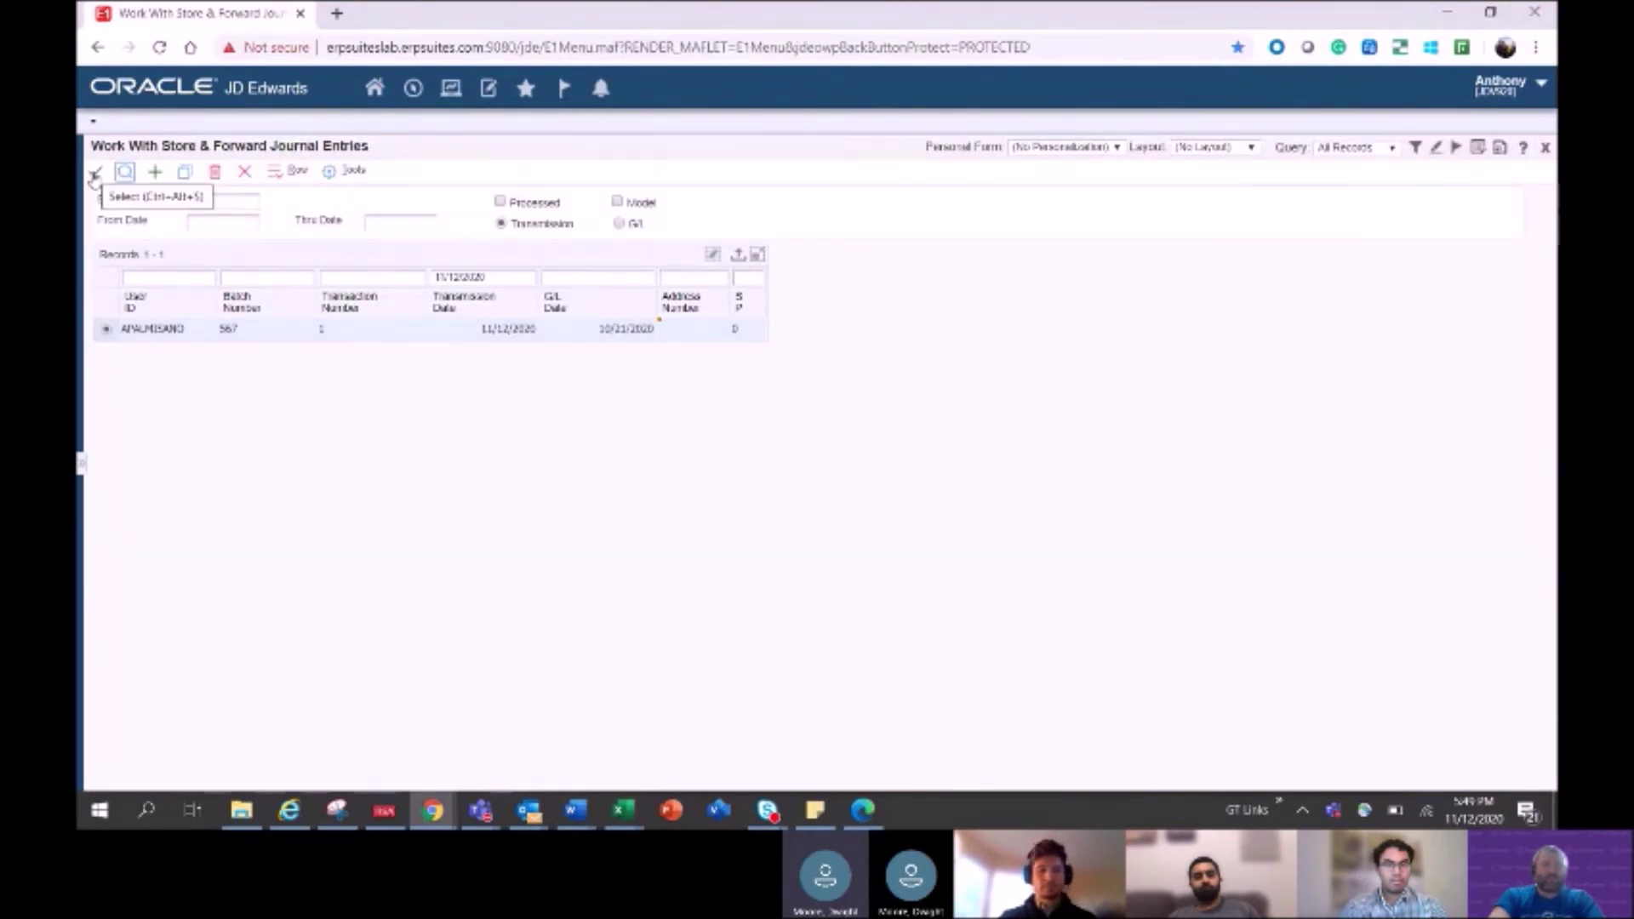
pyautogui.hotkey('alt', 'Tab')
pyautogui.moveTo(170, 315); pyautogui.dragTo(166, 351)
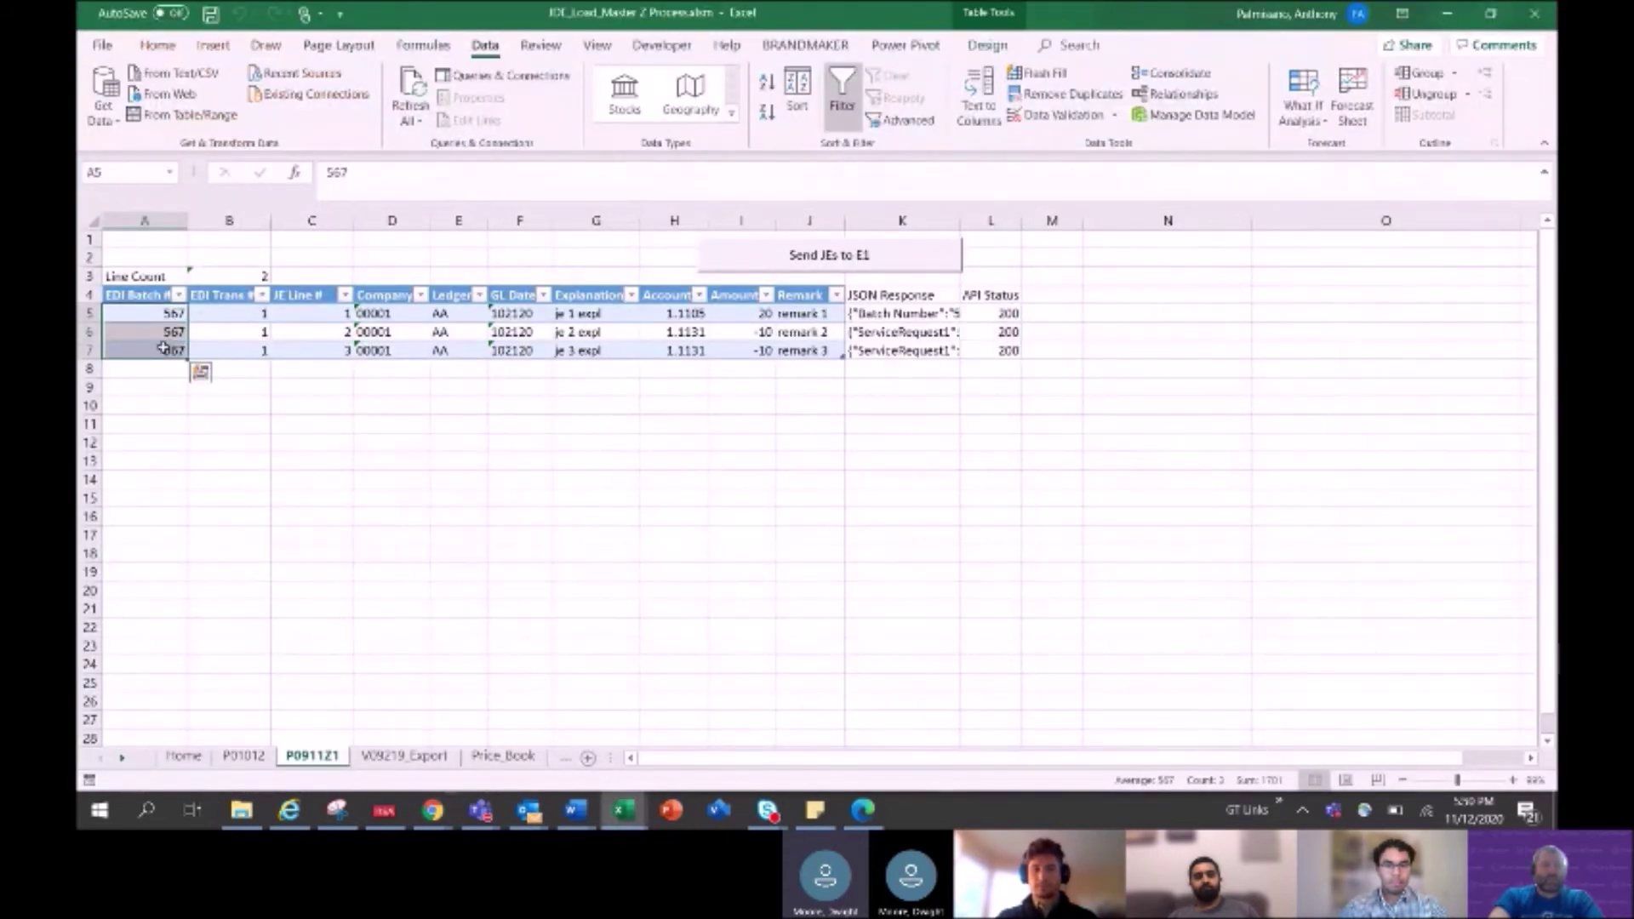
pyautogui.hotkey('alt', 'Tab')
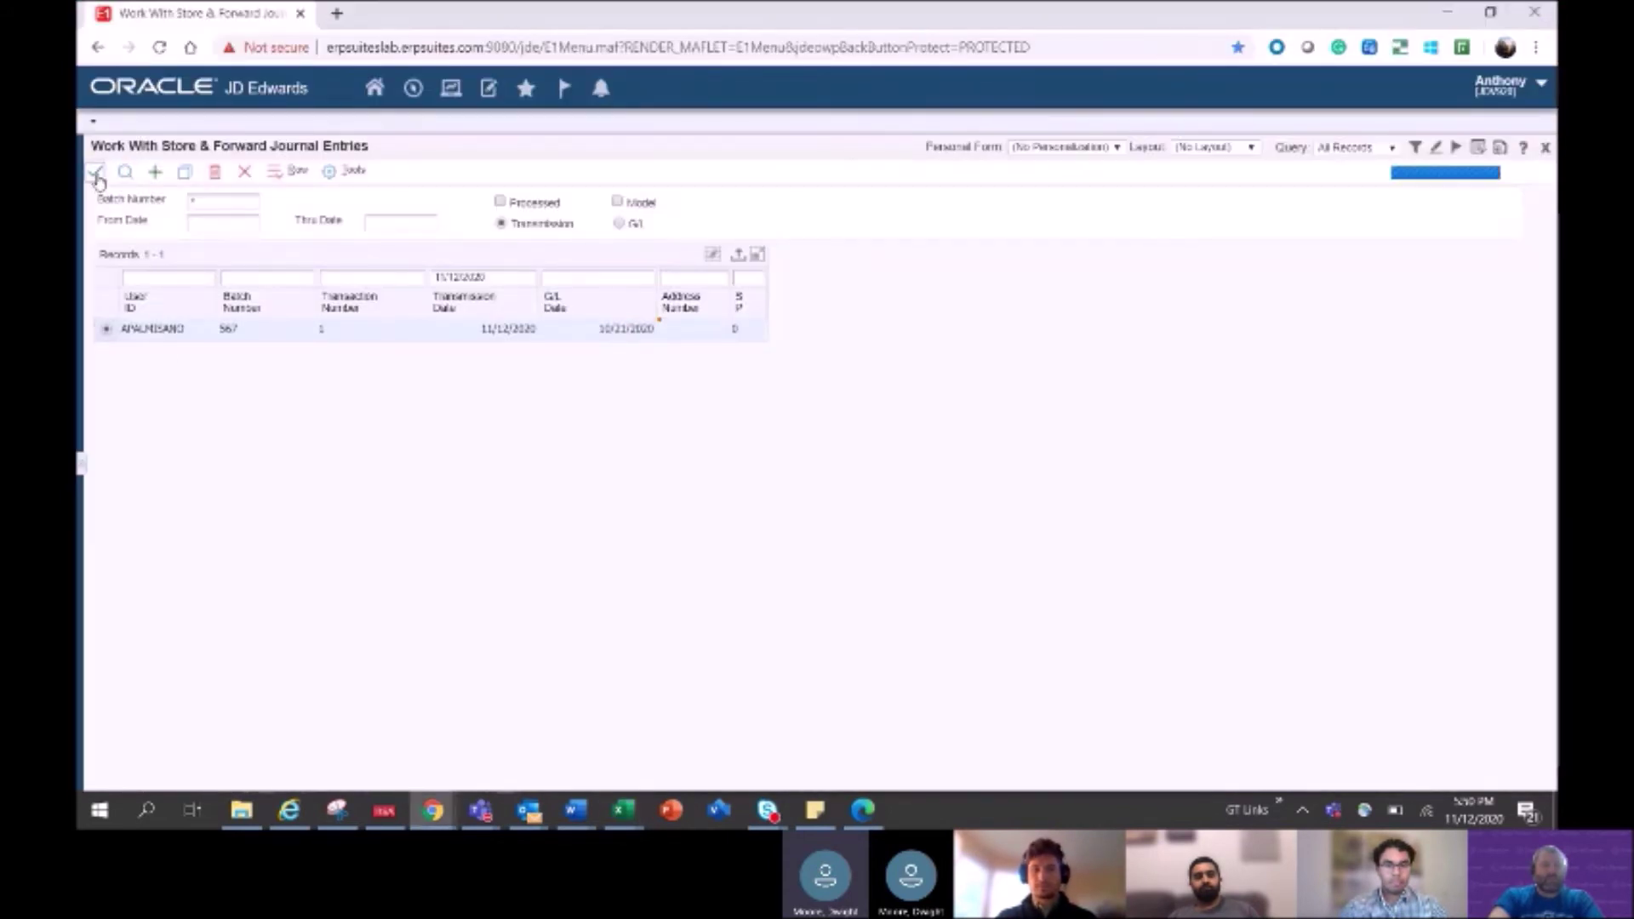
pyautogui.click(95, 171)
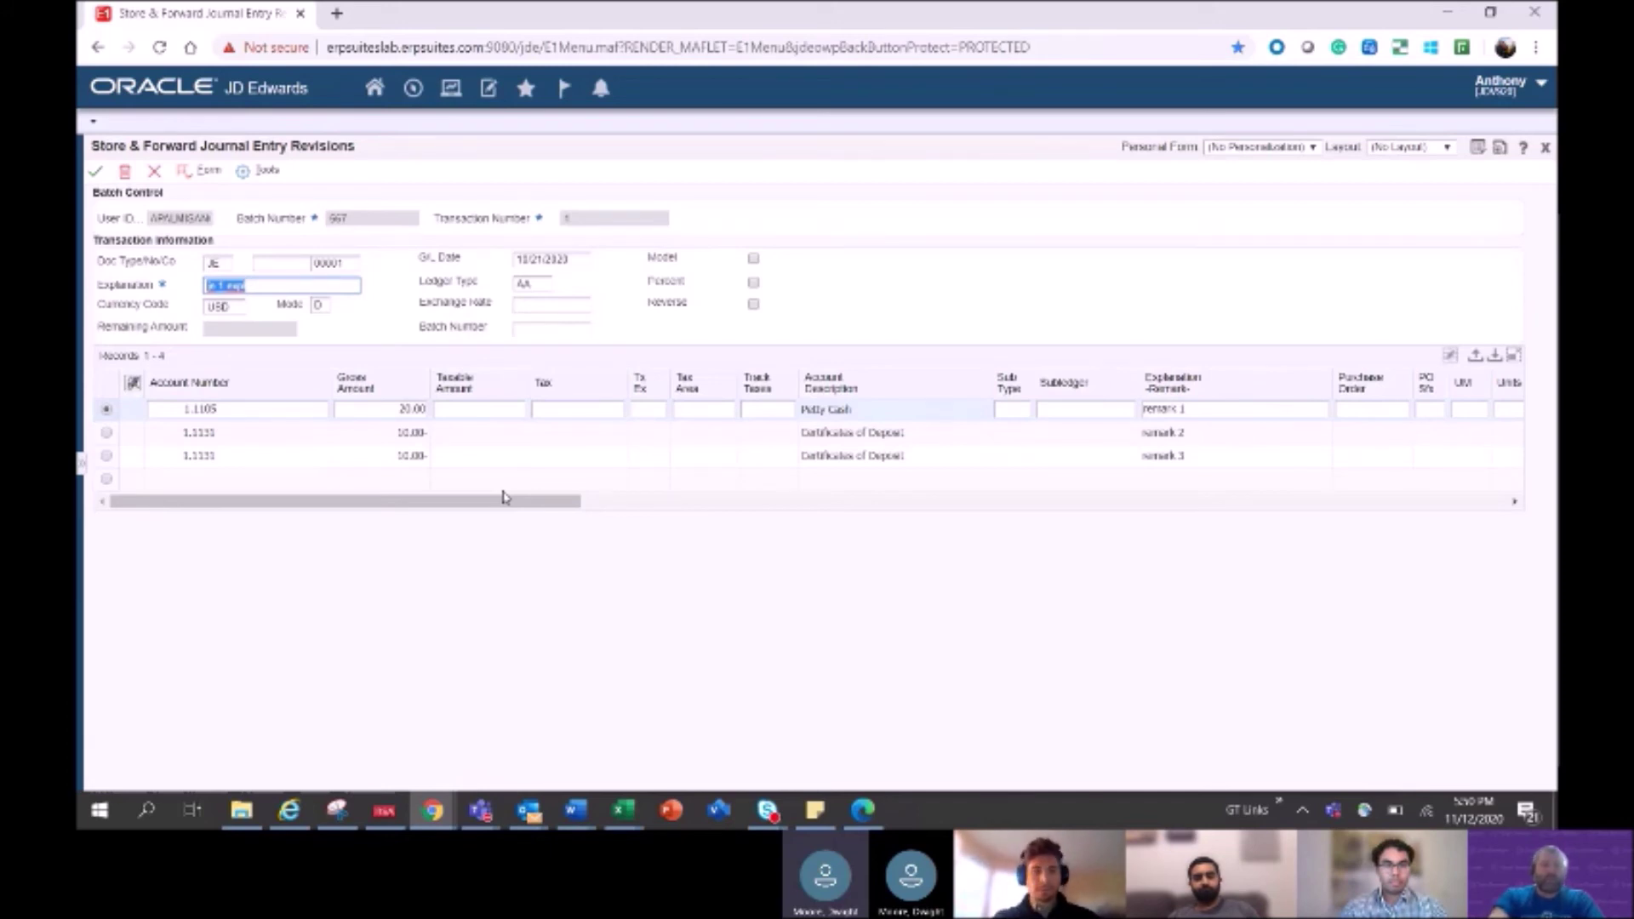
# - Back in the Excel workbook, review the EDI Trans # and Ledger columns and the login fields on the Home sheet
pyautogui.hotkey('alt', 'Tab')
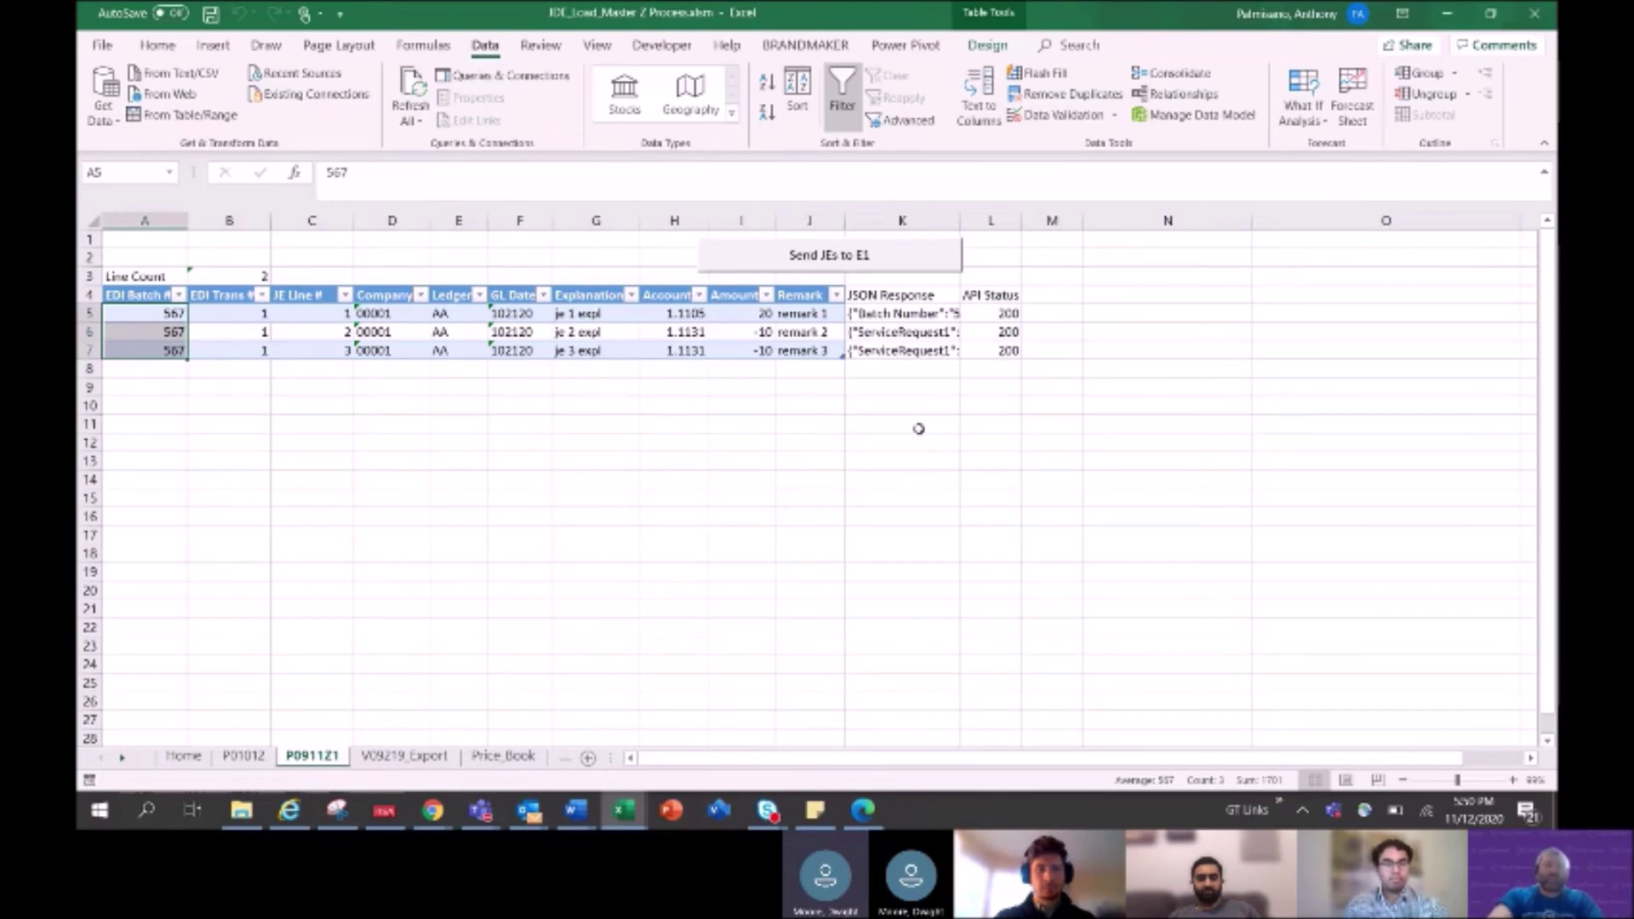
pyautogui.moveTo(234, 317); pyautogui.dragTo(237, 342)
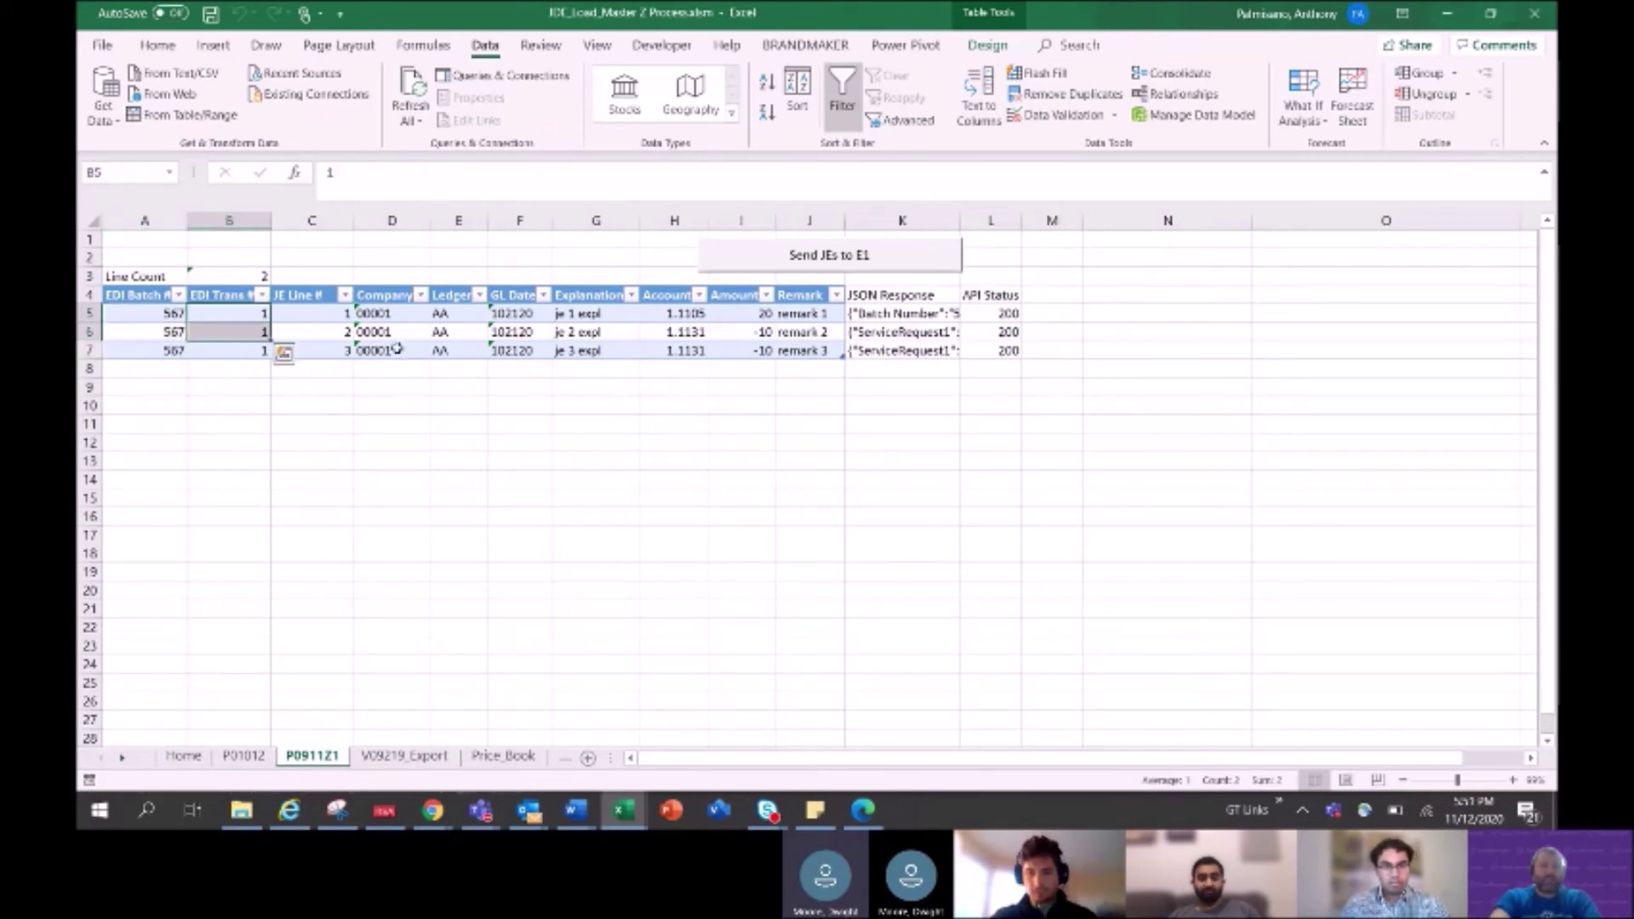
pyautogui.moveTo(449, 315); pyautogui.dragTo(458, 361)
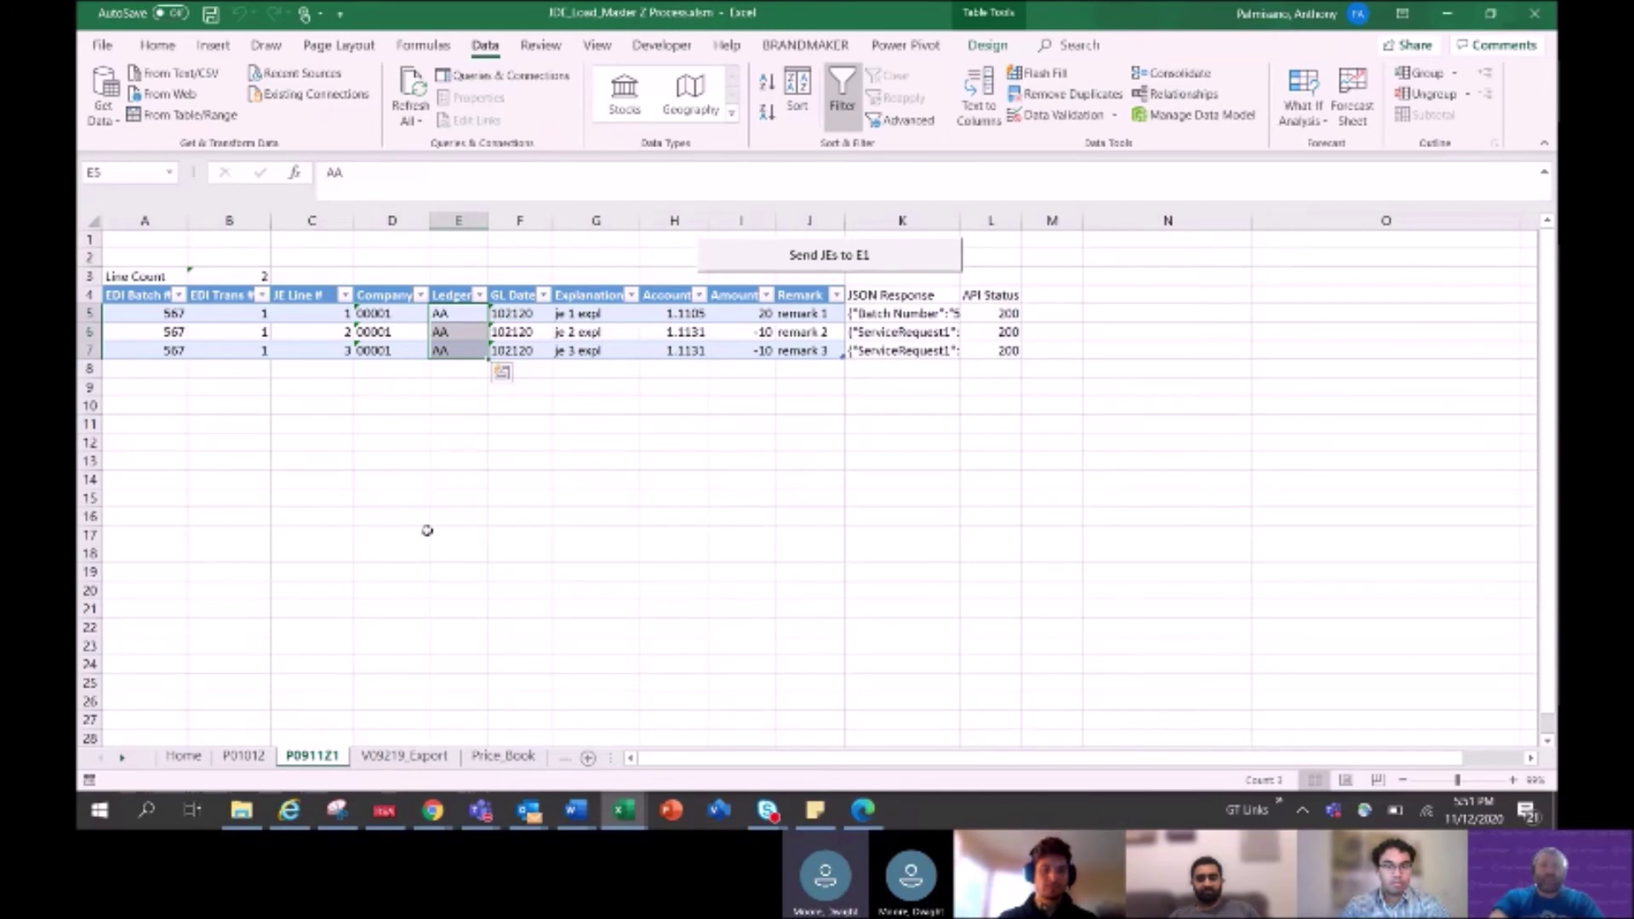
pyautogui.click(180, 755)
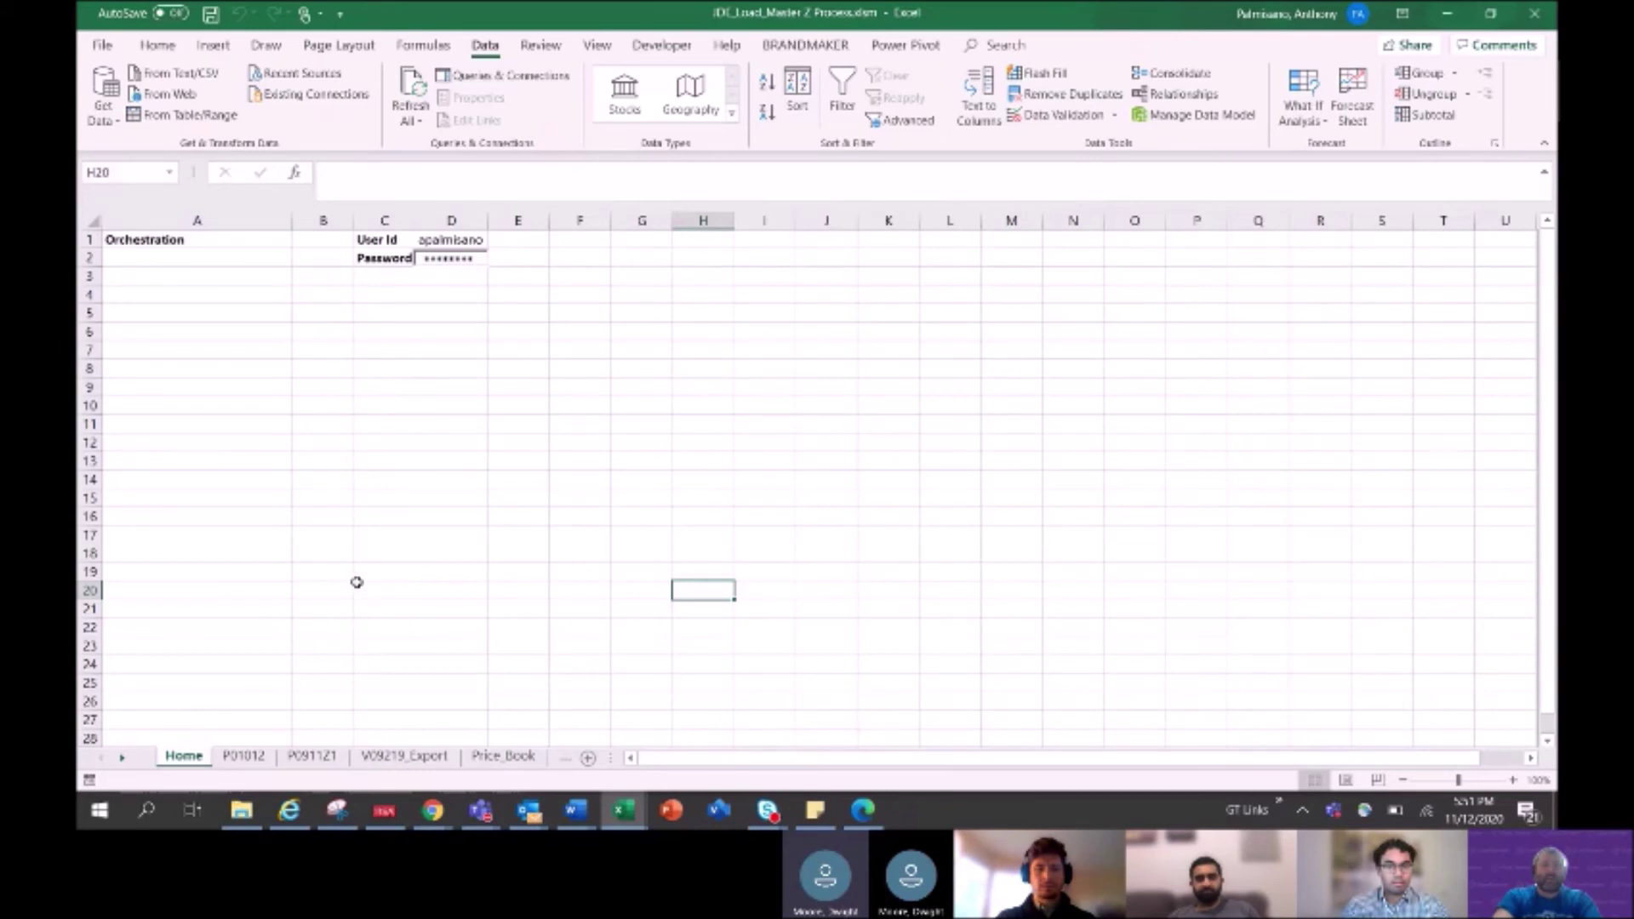
pyautogui.click(308, 756)
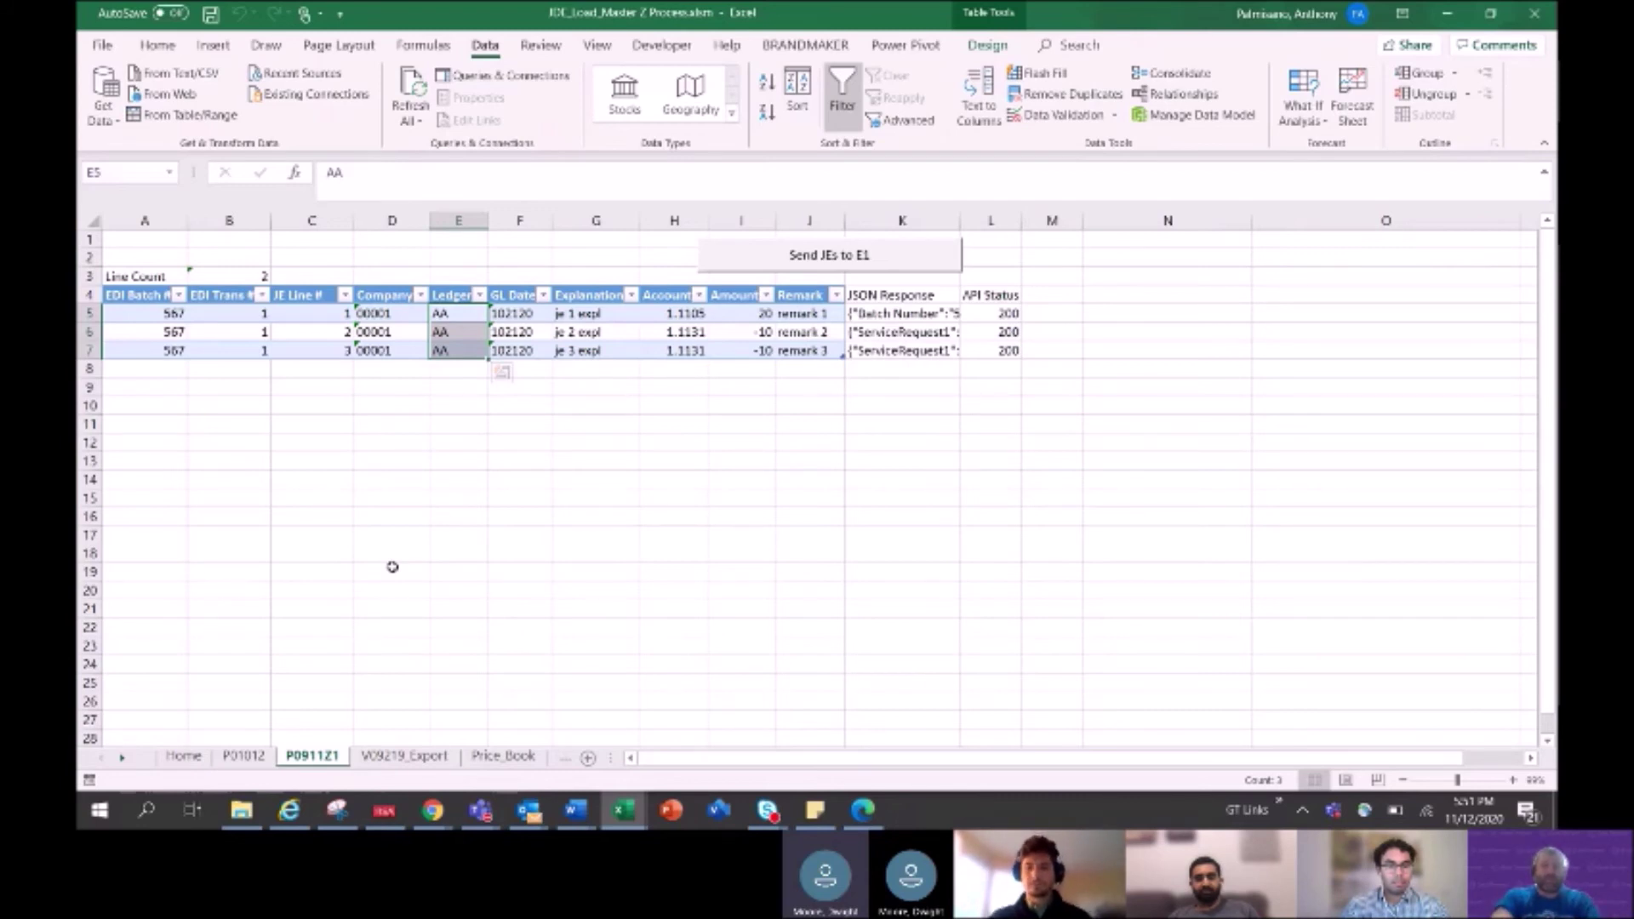
# - Add a blank row below the last journal line in the P0911Z1 table and review the JSON Response and API Status cells
pyautogui.click(799, 351)
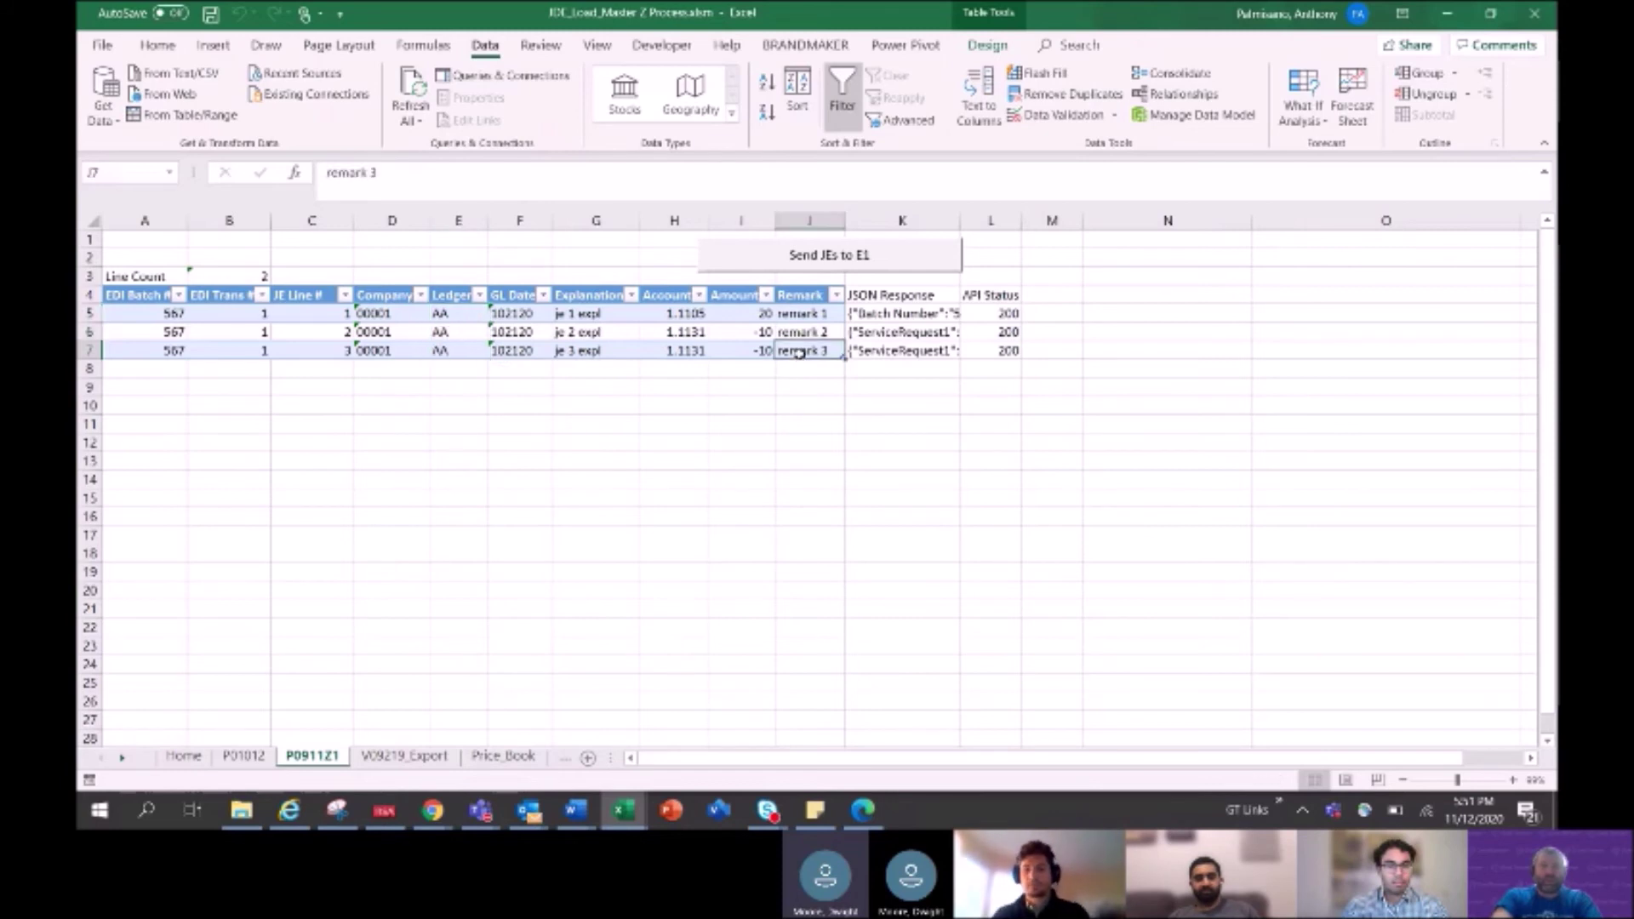
pyautogui.press('Tab')
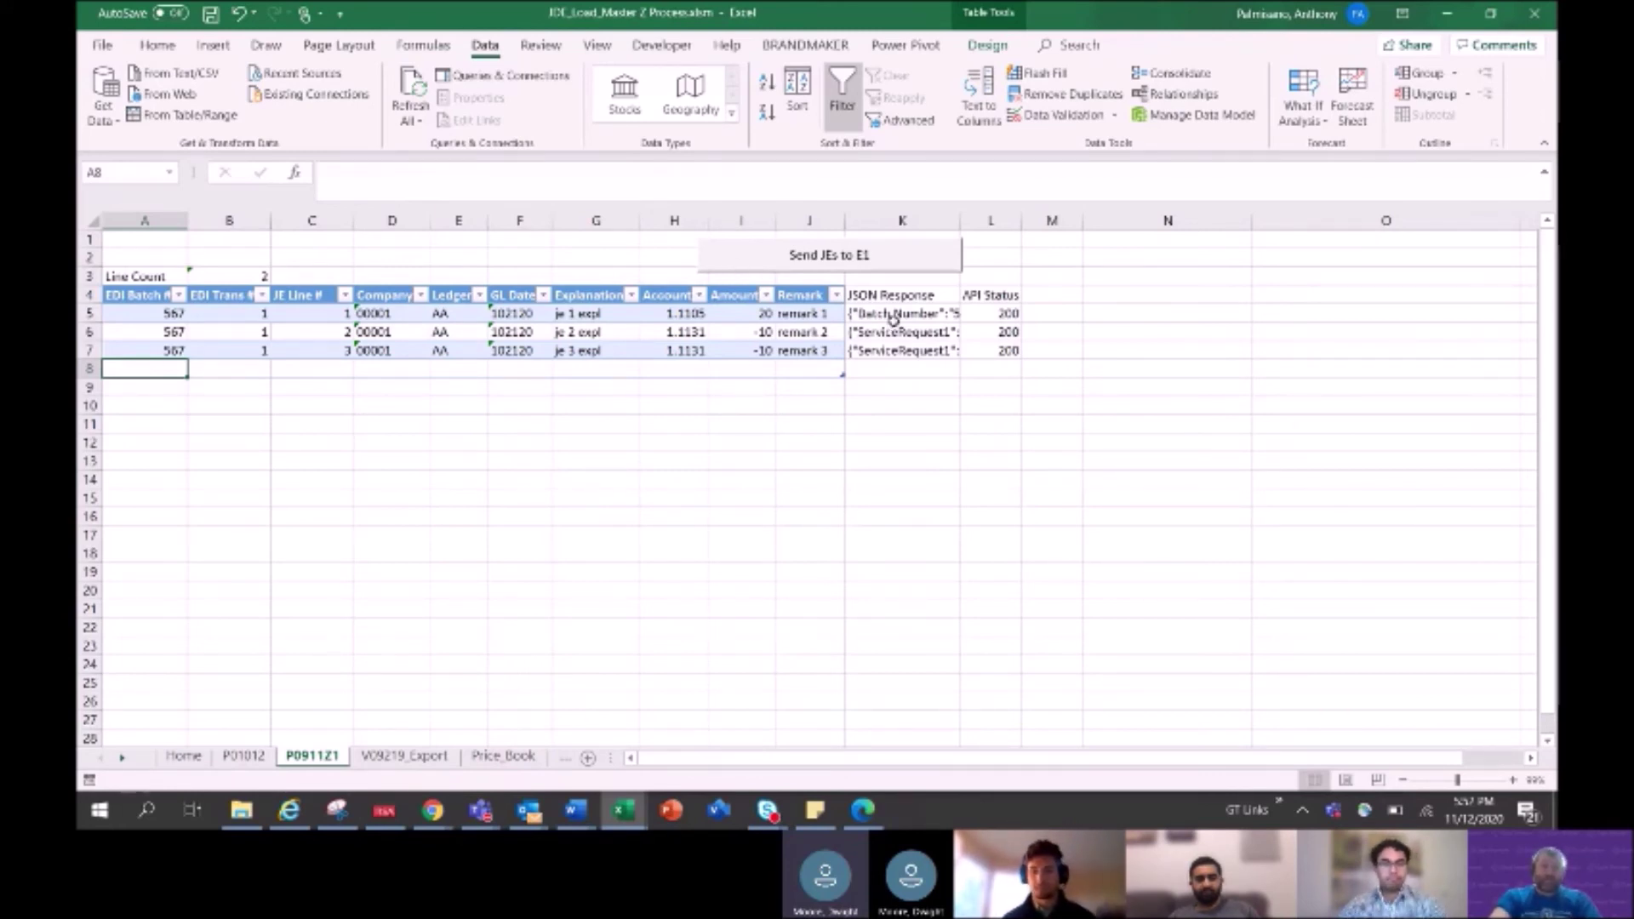
pyautogui.moveTo(893, 318); pyautogui.dragTo(972, 349)
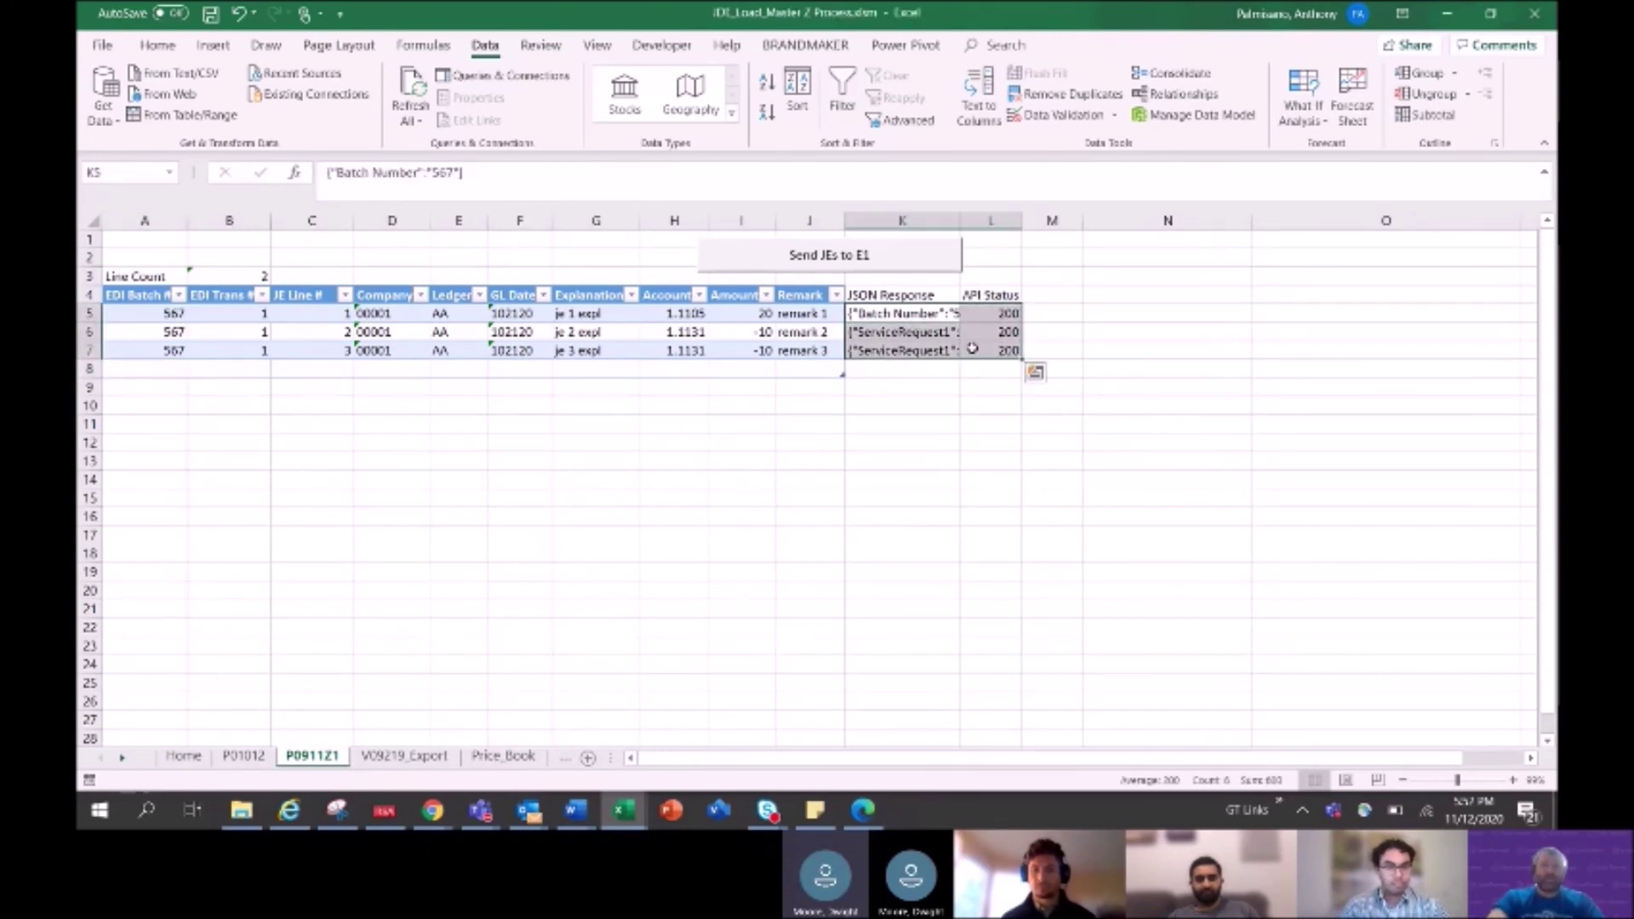
pyautogui.click(663, 315)
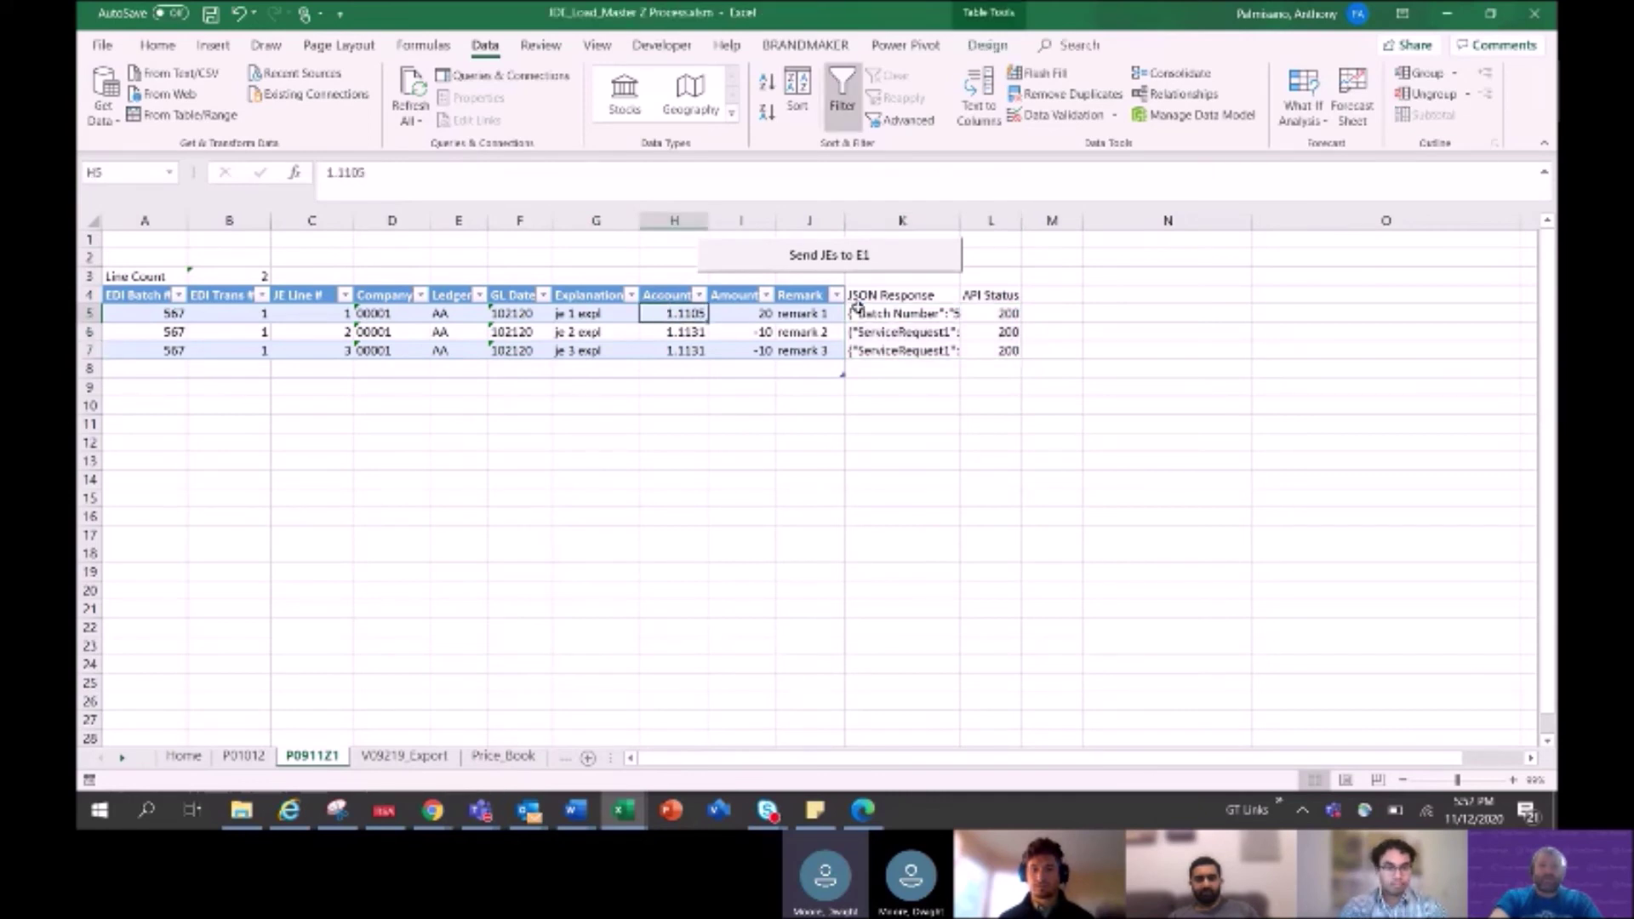